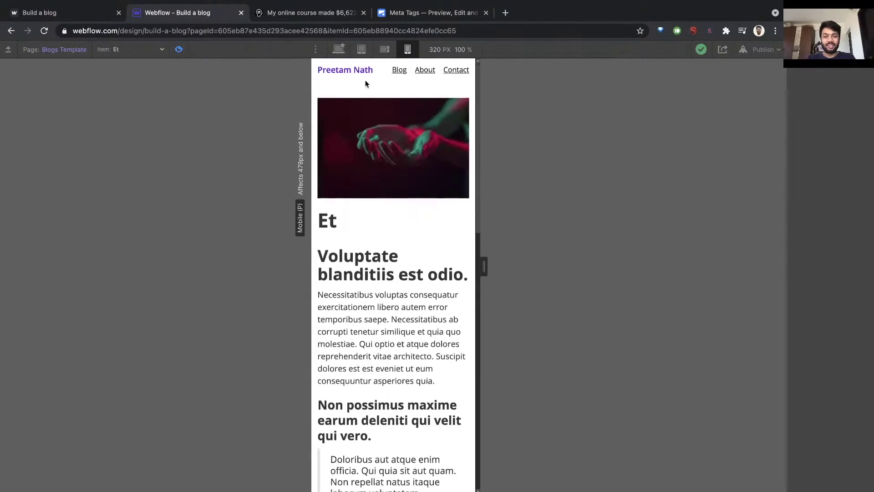
# Return to the desktop breakpoint with preview off and publish to the webflow.io domain.
pyautogui.click(361, 49)
pyautogui.click(339, 49)
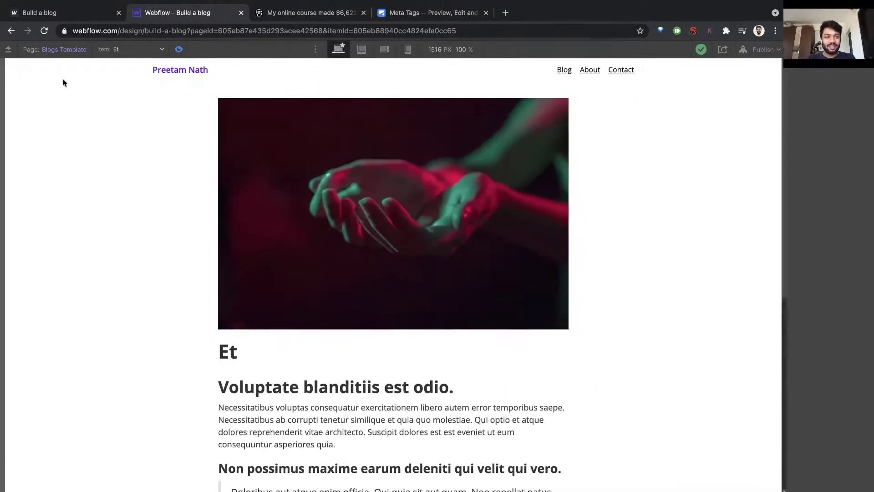
pyautogui.click(179, 50)
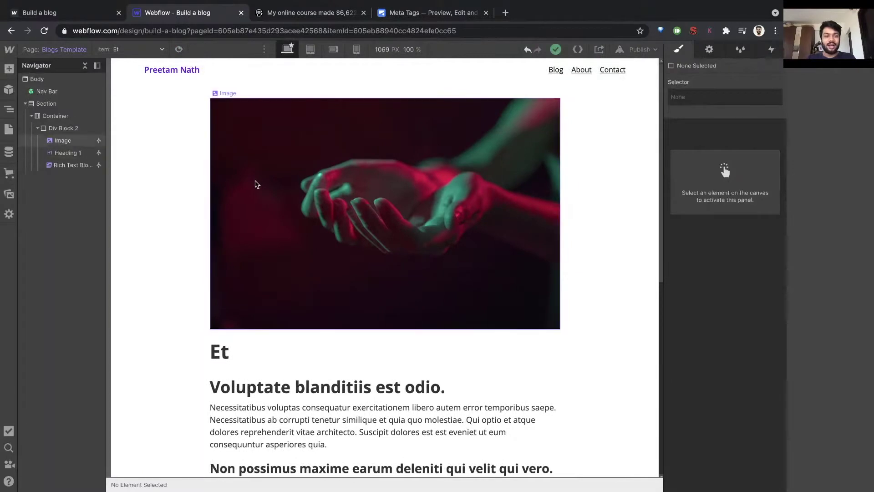
pyautogui.click(640, 49)
pyautogui.click(605, 177)
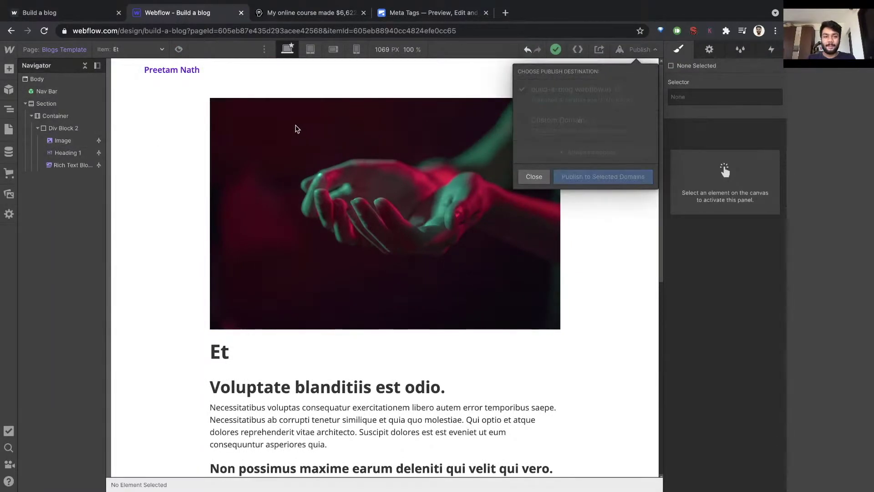
# View the live published site, scroll through it, and reload it.
pyautogui.click(85, 15)
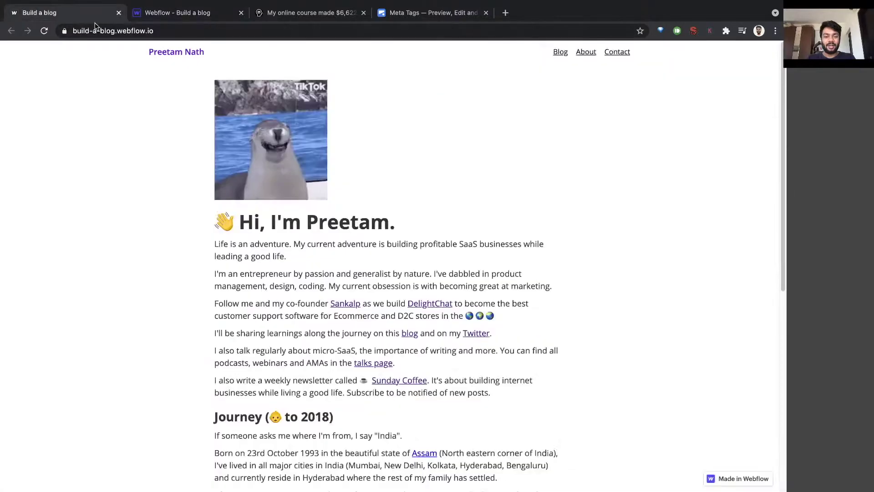
pyautogui.scroll(-8, 454, 253)
pyautogui.scroll(8, 460, 220)
pyautogui.scroll(-8, 460, 221)
pyautogui.press('super+r')
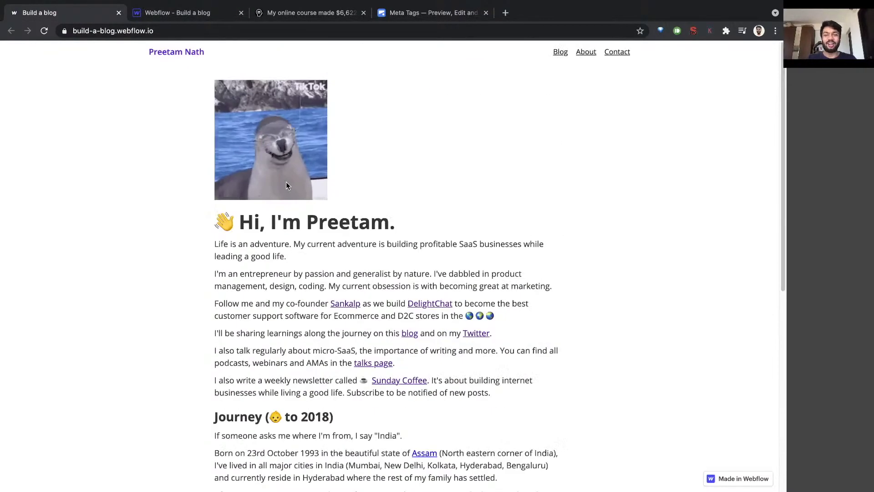
# Open the reference blog's featured article, then its Blog post list, and return to Webflow.
pyautogui.click(333, 15)
pyautogui.click(387, 58)
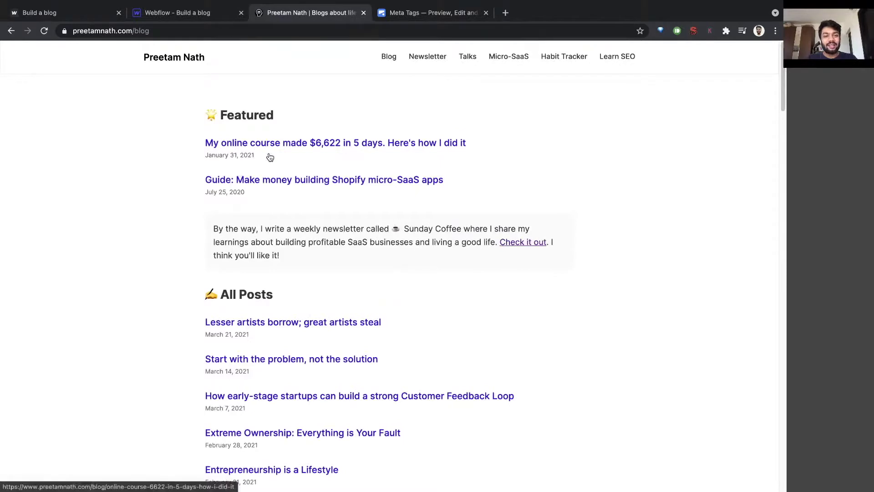
pyautogui.click(177, 20)
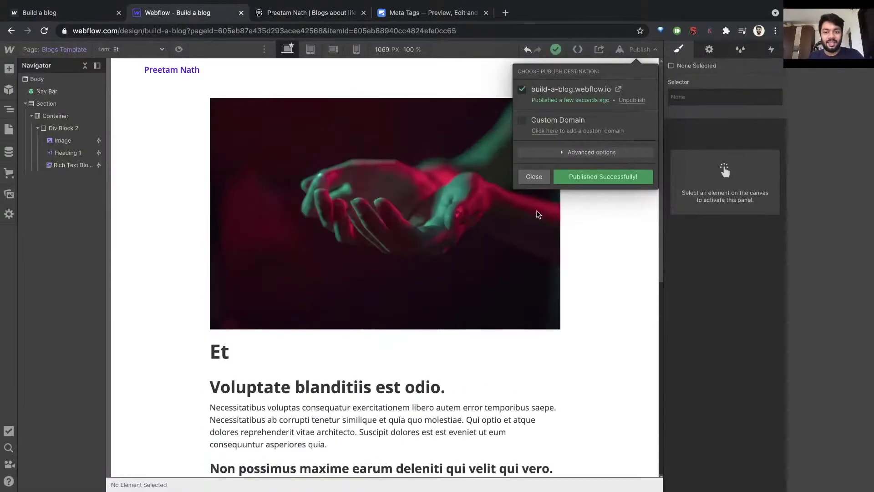
# Dismiss the publish popup and verify the Blogs collection's 'blog' URL folder, then view the reference blog.
pyautogui.click(533, 183)
pyautogui.click(9, 130)
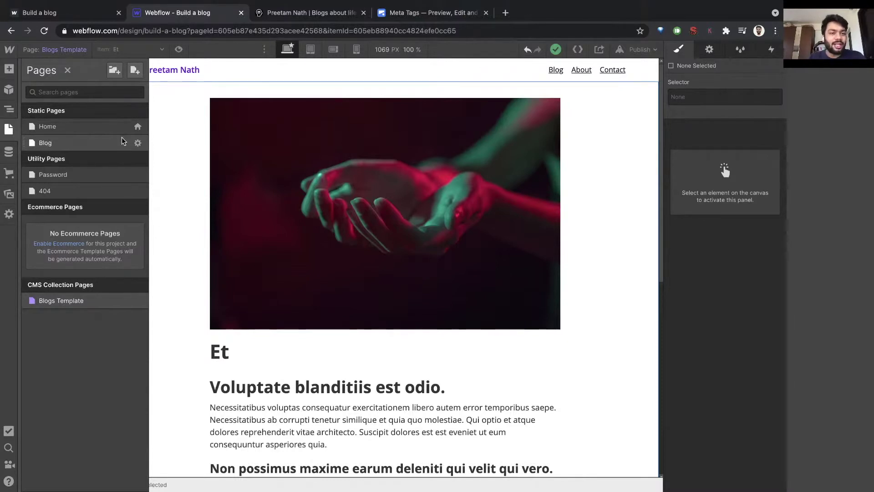
pyautogui.click(9, 152)
pyautogui.click(138, 94)
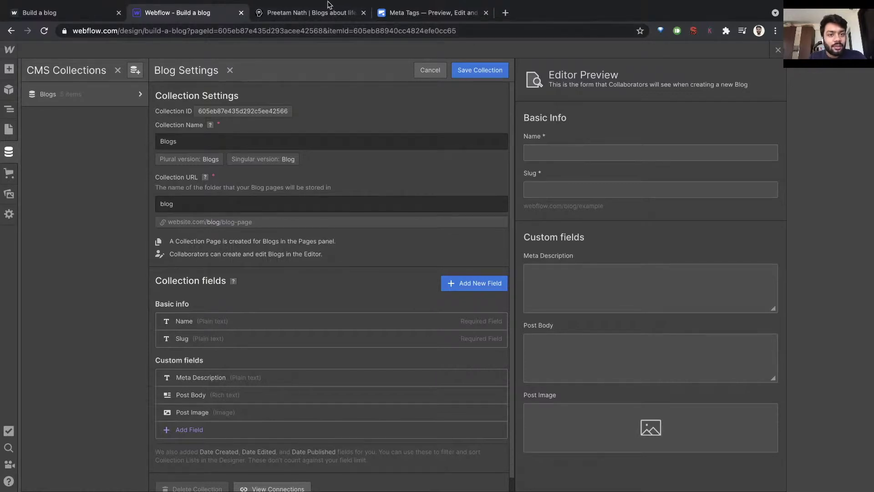
pyautogui.click(313, 13)
pyautogui.click(267, 142)
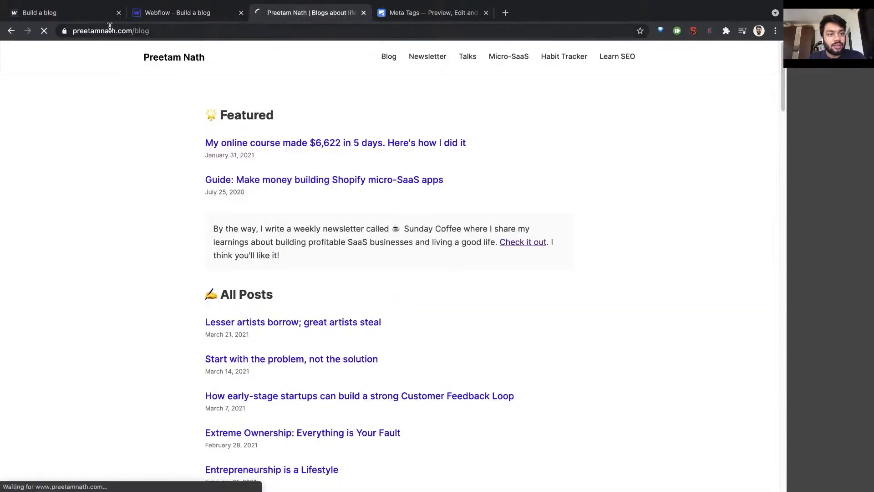
pyautogui.click(137, 31)
pyautogui.click(158, 31)
pyautogui.doubleClick(249, 30)
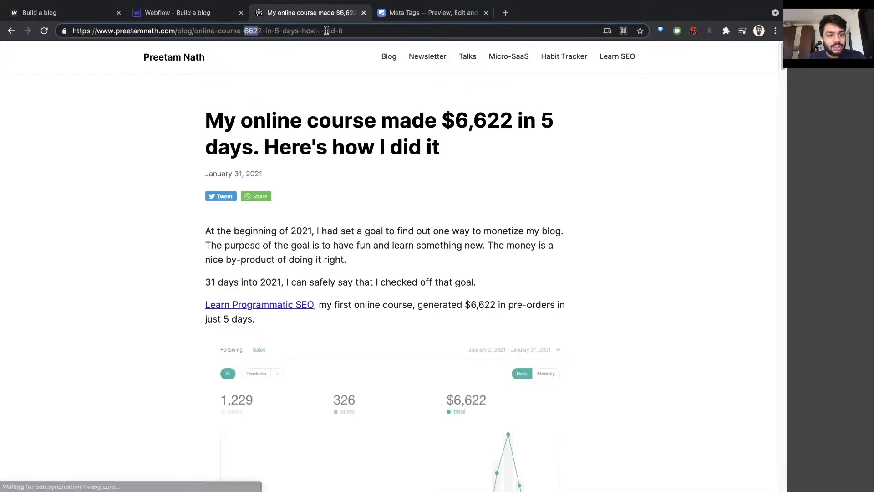
pyautogui.click(350, 30)
pyautogui.moveTo(350, 31); pyautogui.dragTo(195, 34)
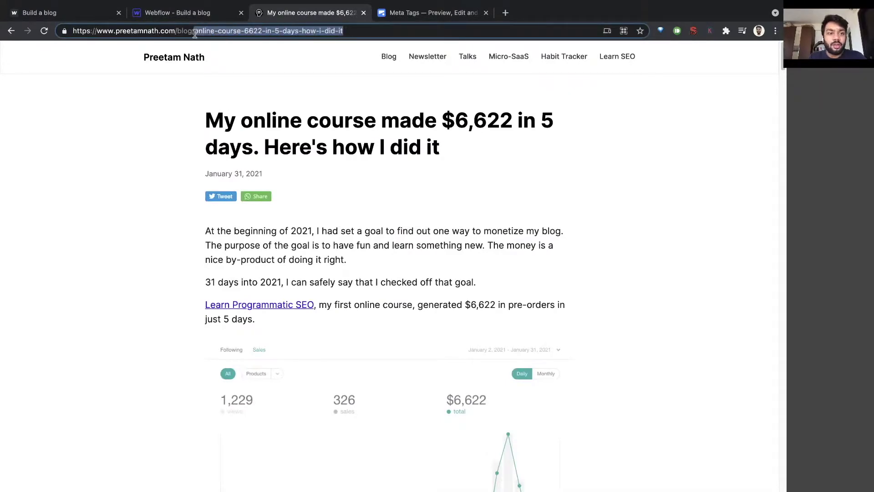
pyautogui.press('BackSpace')
pyautogui.press('Return')
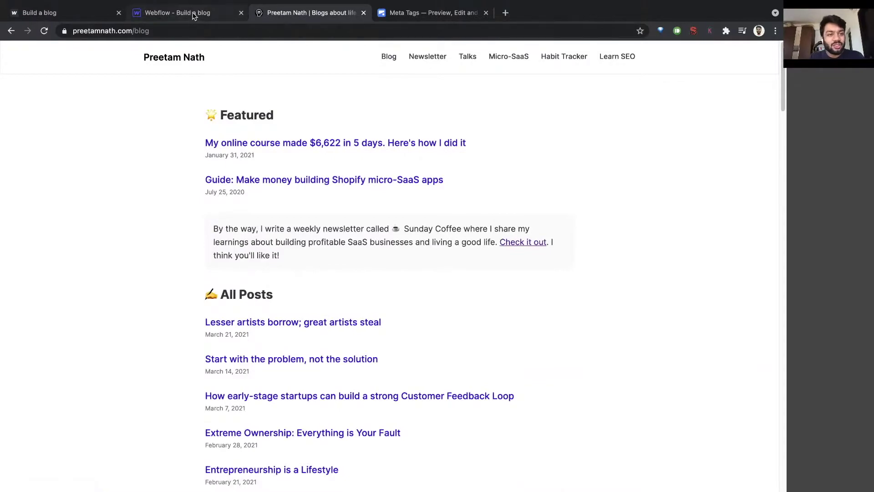
pyautogui.click(189, 13)
# Confirm the Blog page's slug is 'blog' in its settings, then open the Blog page.
pyautogui.click(9, 129)
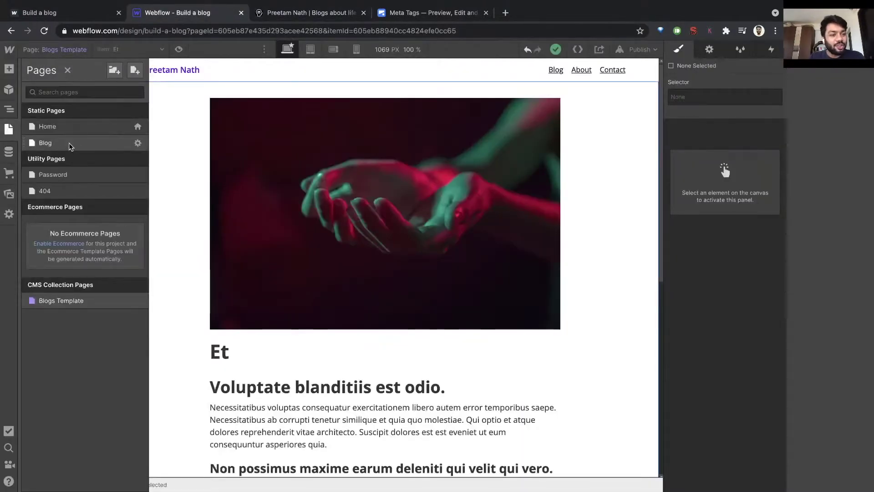
pyautogui.click(138, 143)
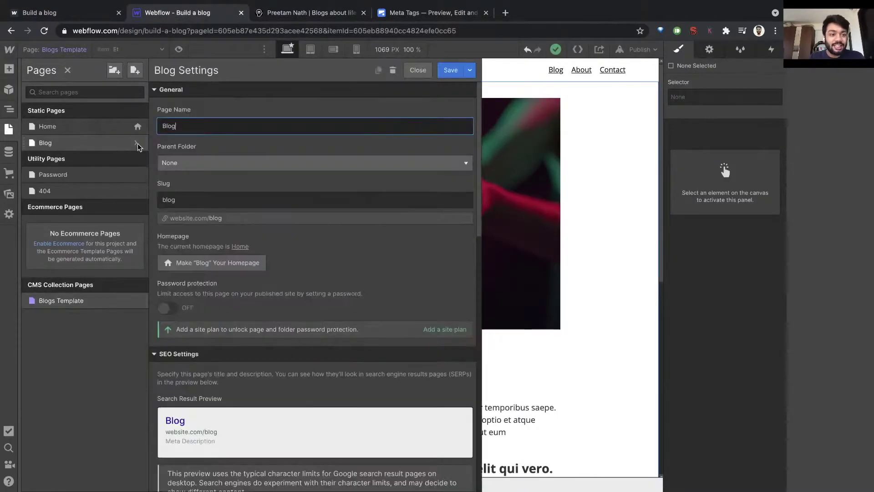
pyautogui.moveTo(224, 218); pyautogui.dragTo(166, 203)
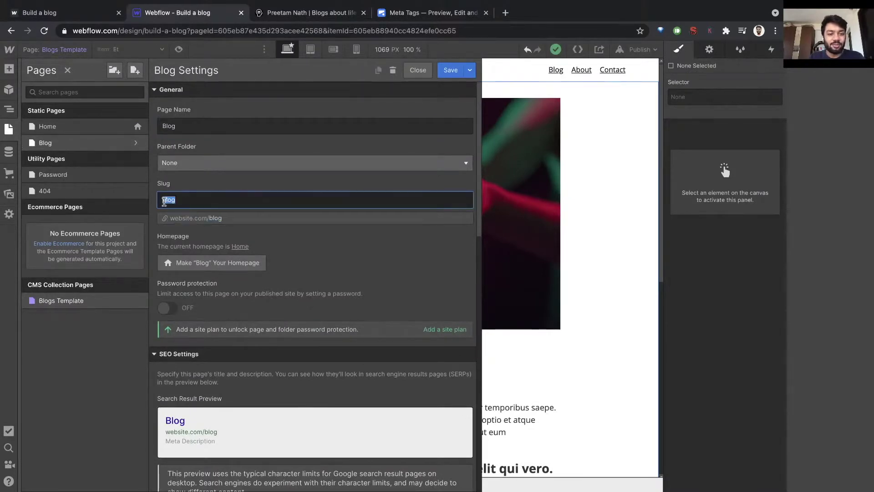
pyautogui.scroll(-2, 341, 222)
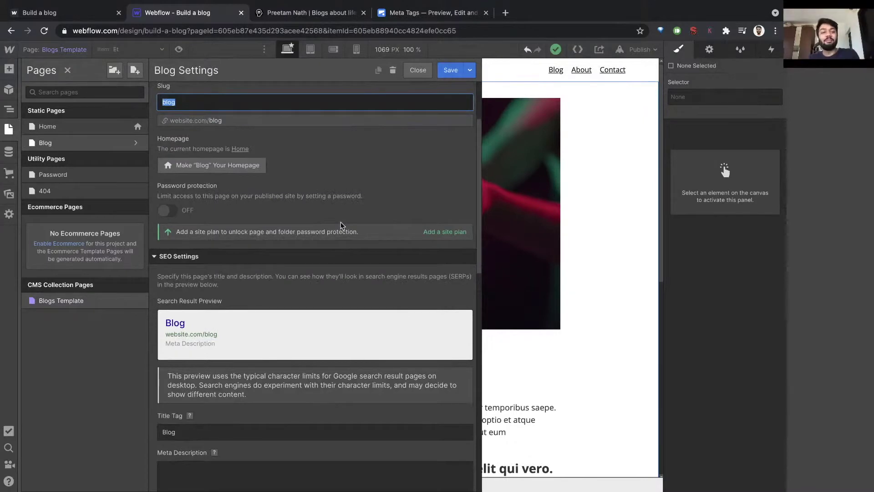
pyautogui.scroll(-1, 337, 221)
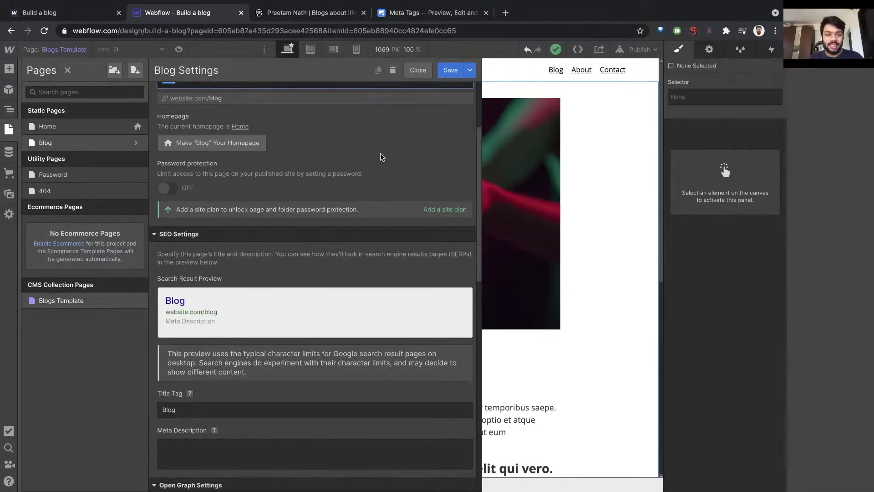
pyautogui.scroll(3, 382, 157)
pyautogui.click(416, 75)
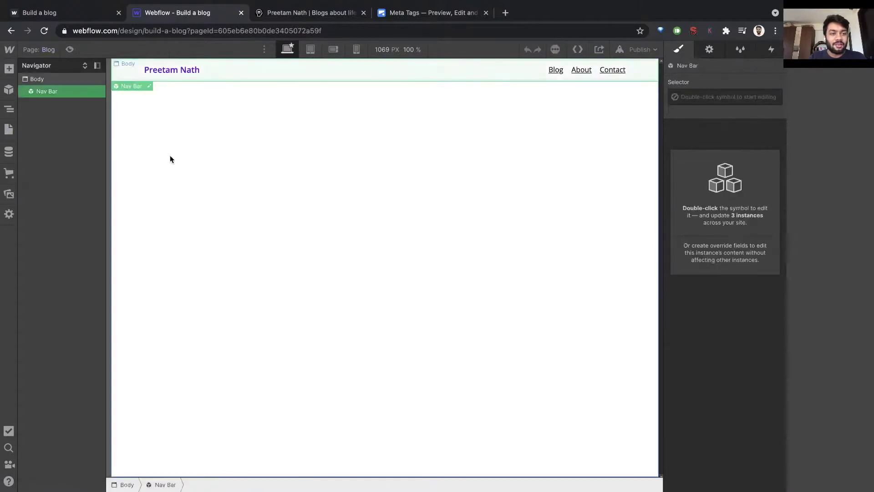
# Add a Section below the Nav Bar with a Container holding an empty Div Block.
pyautogui.click(197, 197)
pyautogui.click(8, 69)
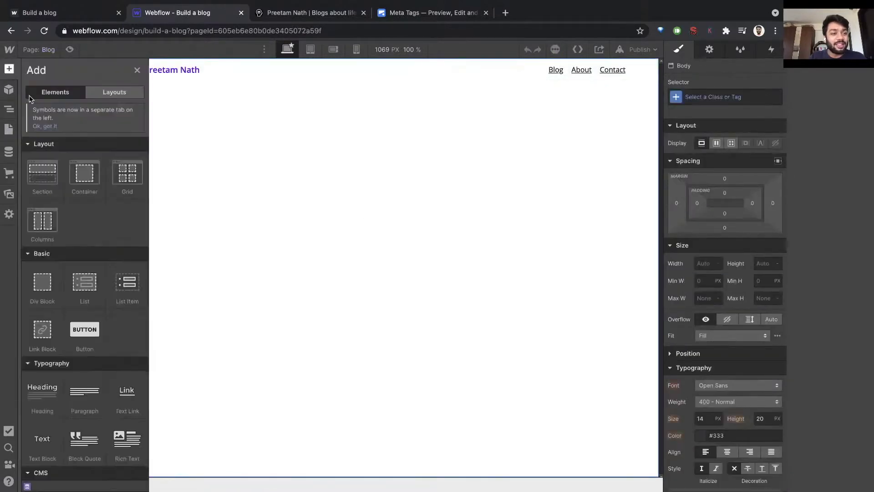
pyautogui.moveTo(51, 184); pyautogui.dragTo(31, 103)
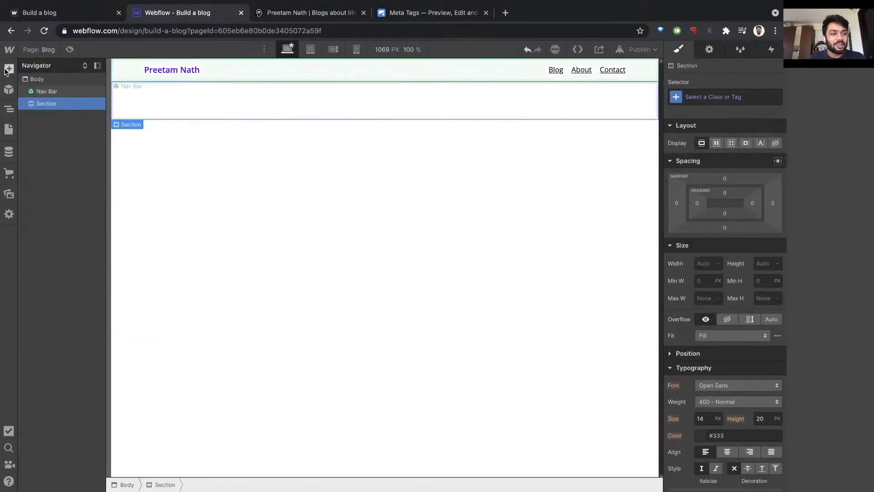
pyautogui.click(85, 173)
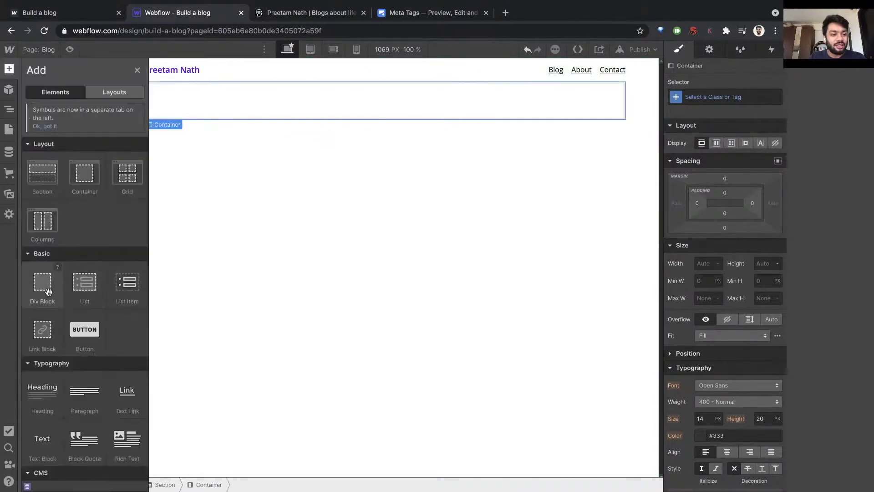
pyautogui.moveTo(41, 283); pyautogui.dragTo(290, 180)
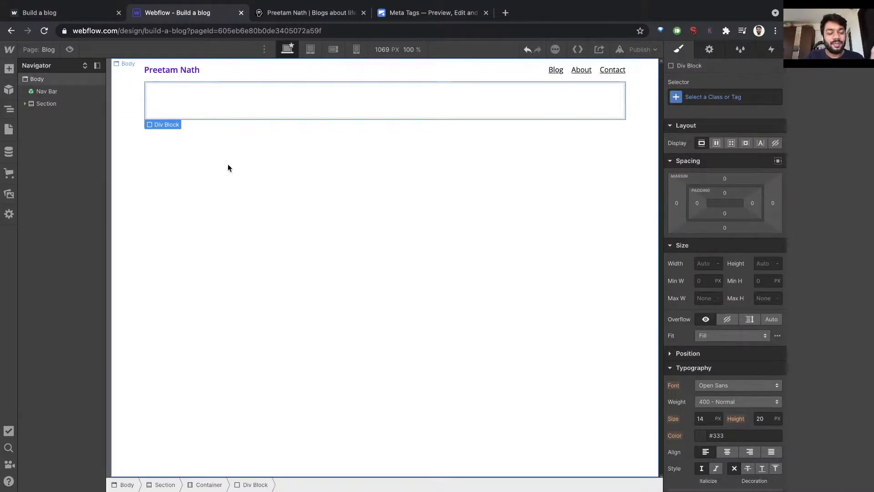
pyautogui.click(8, 129)
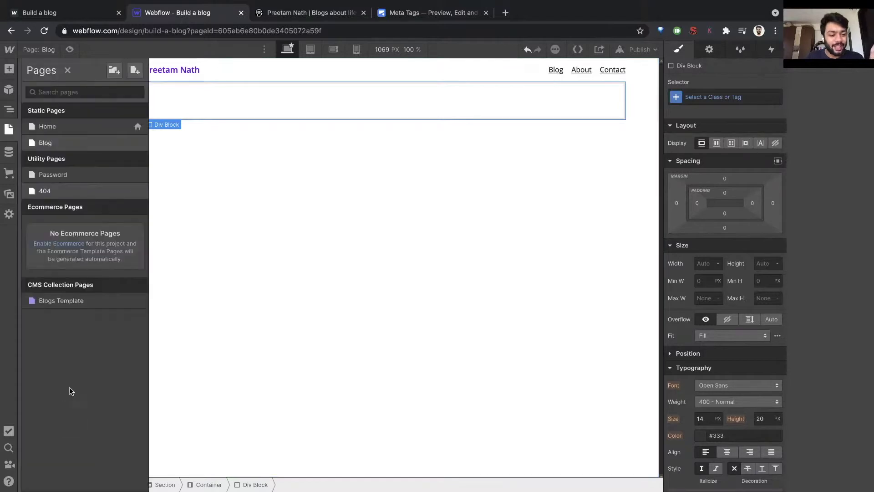
pyautogui.click(62, 303)
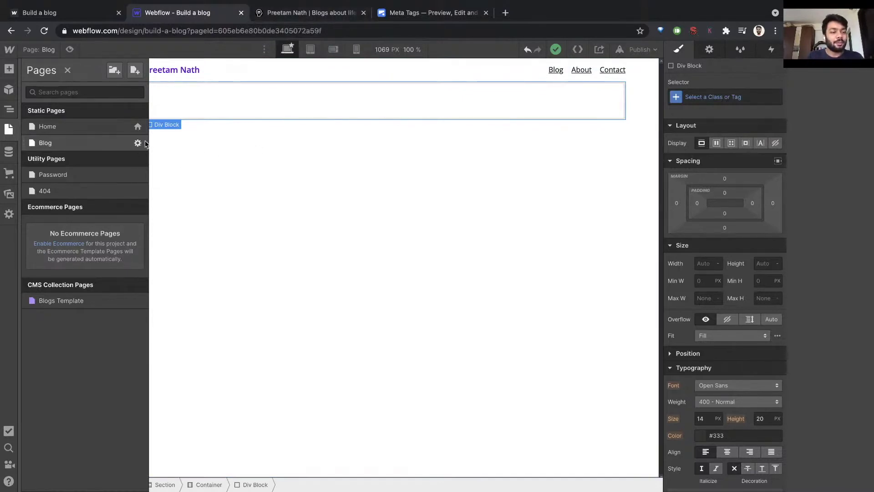
# Close the pages list to show the Blog page's element tree.
pyautogui.press('z')
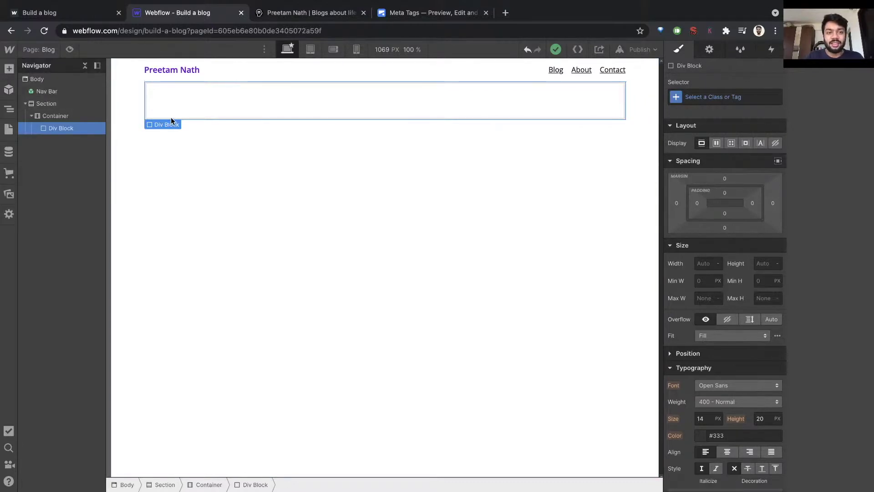
# Add a Text Link inside the empty Div Block and dismiss its link settings.
pyautogui.click(9, 69)
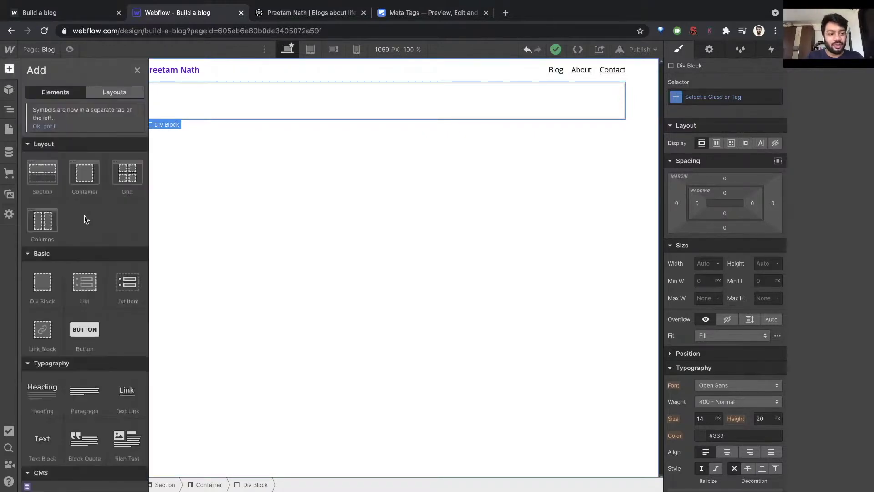
pyautogui.scroll(-2, 87, 250)
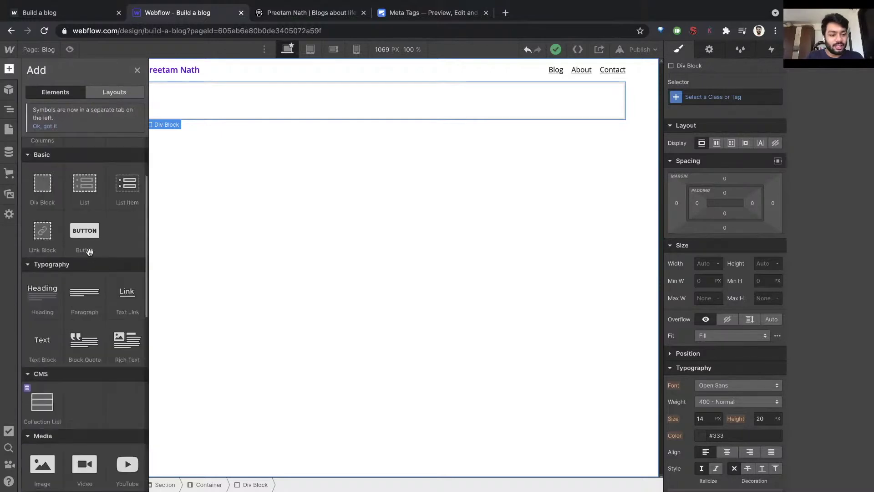
pyautogui.click(127, 301)
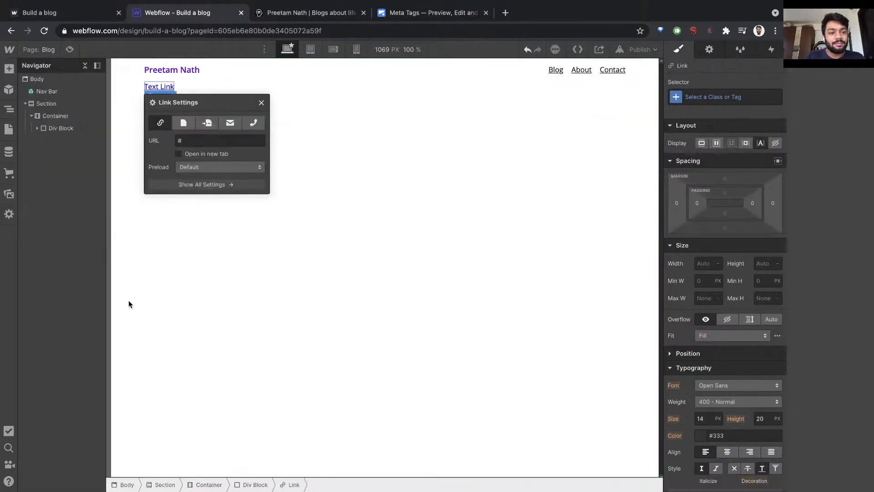
pyautogui.click(261, 103)
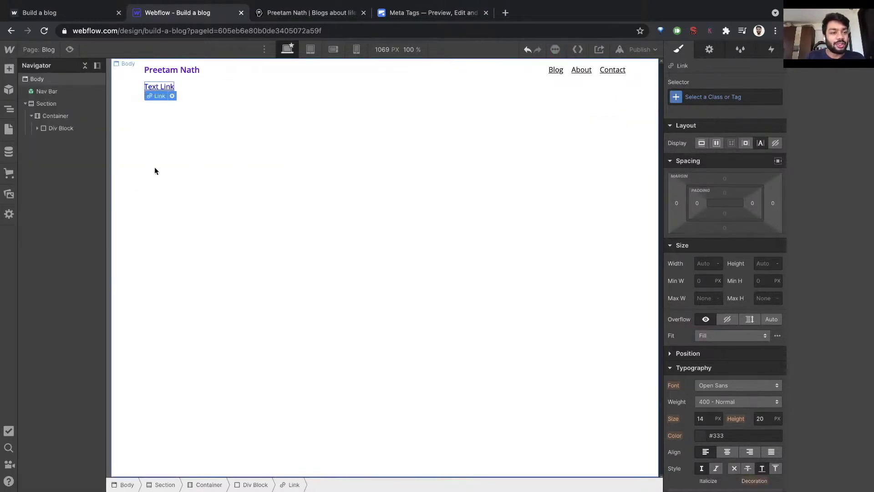
# Apply the existing Div Block 2 class to the block containing the link.
pyautogui.click(37, 128)
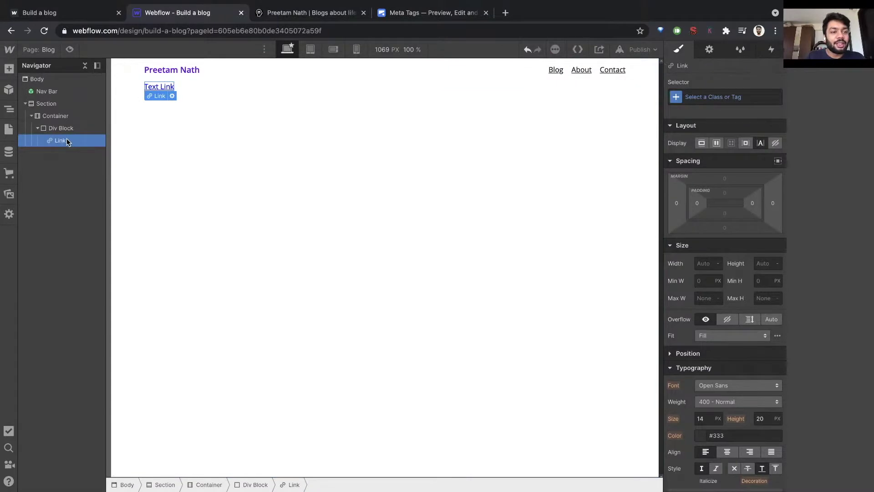
pyautogui.click(78, 128)
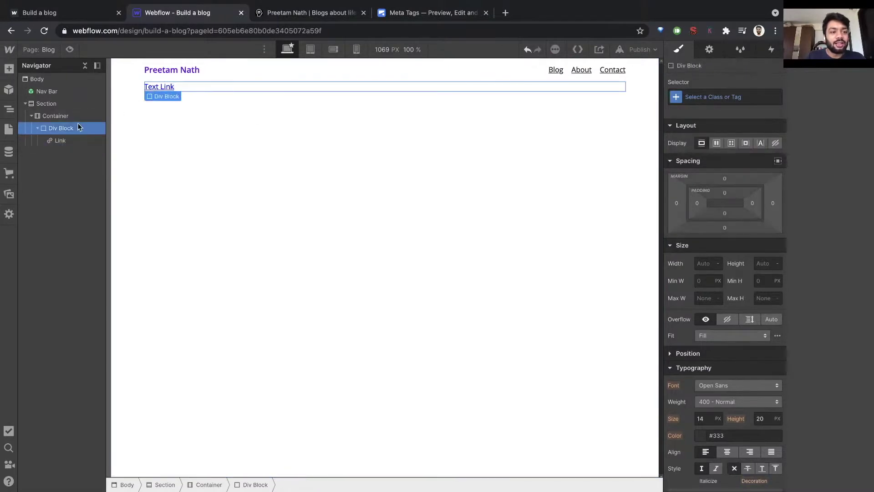
pyautogui.click(706, 97)
pyautogui.write('Div')
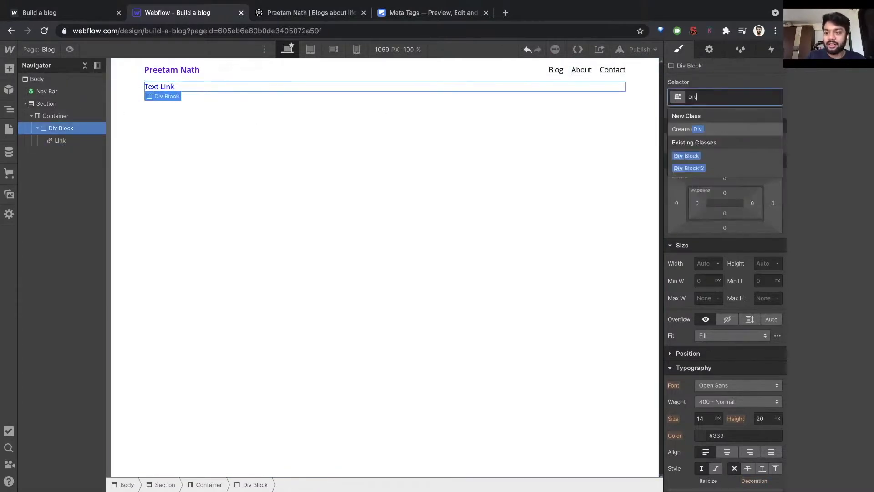
pyautogui.click(701, 168)
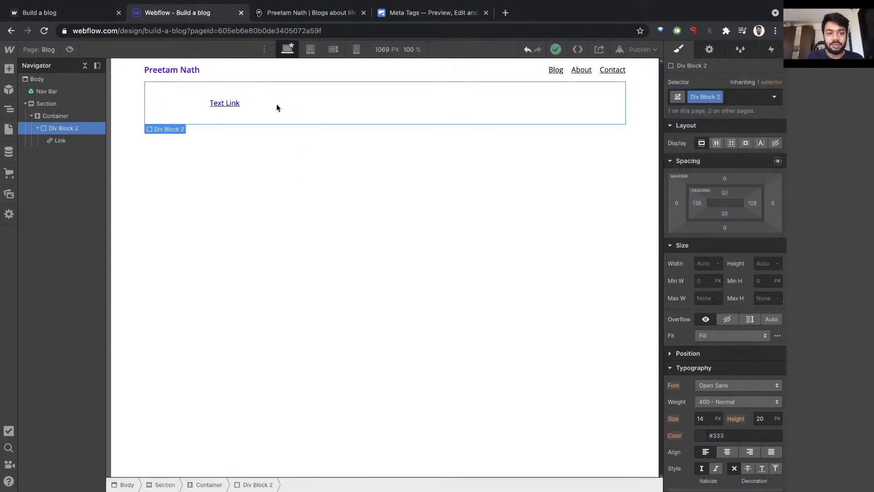
# Add a heading reading 'All blog posts' above the text link in Div Block 2.
pyautogui.click(13, 72)
pyautogui.moveTo(43, 391); pyautogui.dragTo(254, 116)
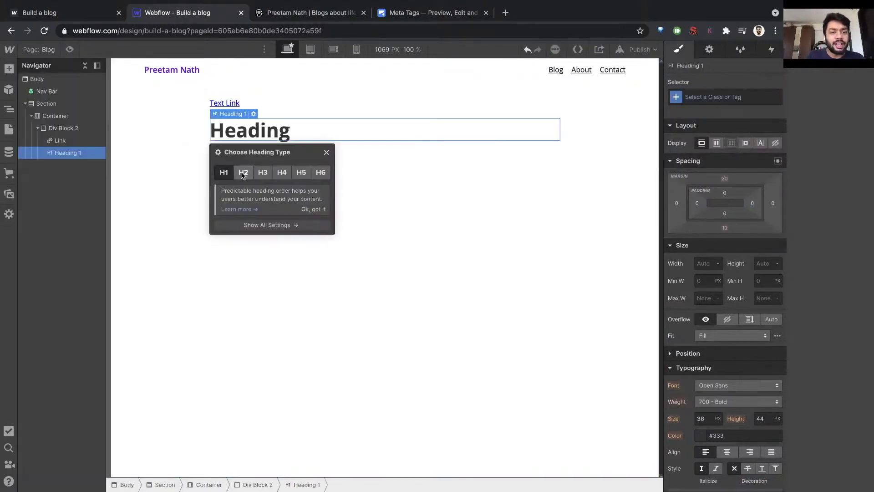
pyautogui.moveTo(54, 153); pyautogui.dragTo(55, 138)
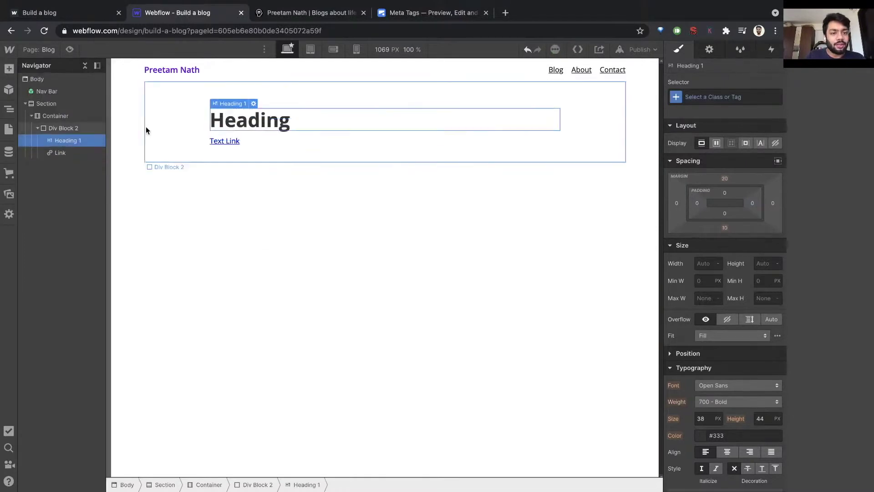
pyautogui.doubleClick(241, 117)
pyautogui.write('All bl')
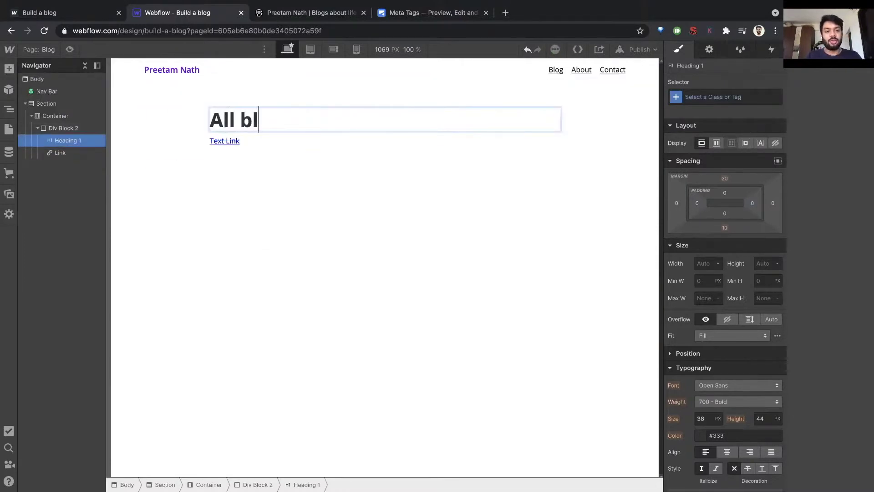
pyautogui.write('og posts')
pyautogui.press('Escape')
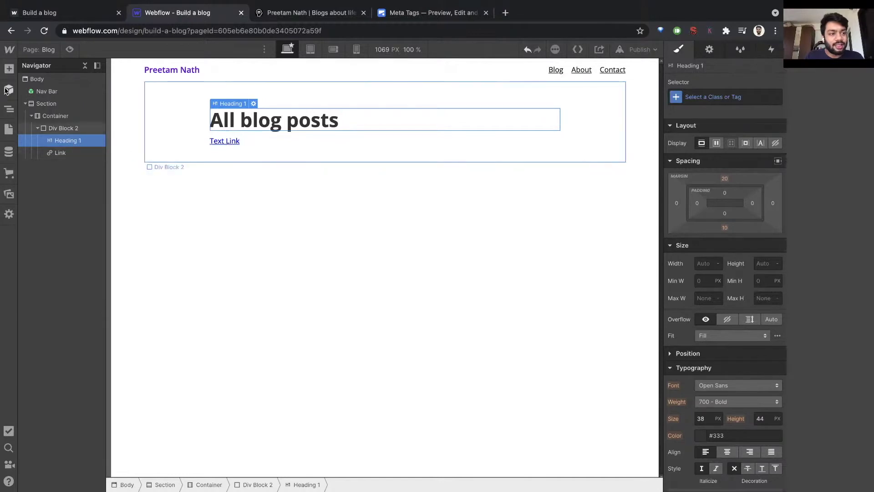
# Insert a new Div Block above the heading and nest the 'All blog posts' heading inside it.
pyautogui.click(8, 69)
pyautogui.click(43, 228)
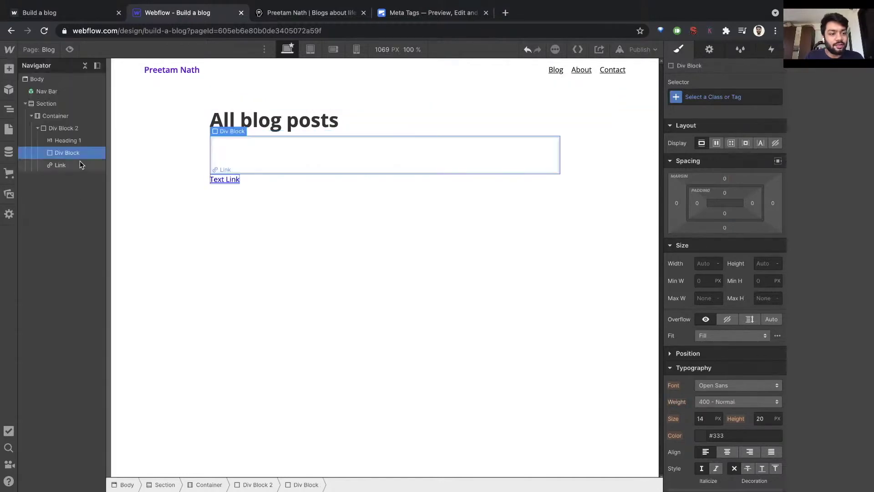
pyautogui.moveTo(71, 154); pyautogui.dragTo(66, 142)
pyautogui.click(66, 154)
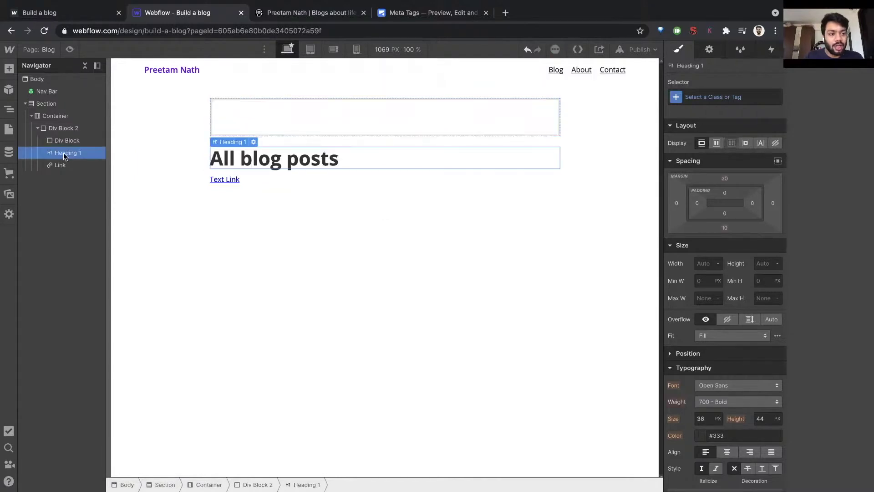
pyautogui.moveTo(64, 156); pyautogui.dragTo(66, 142)
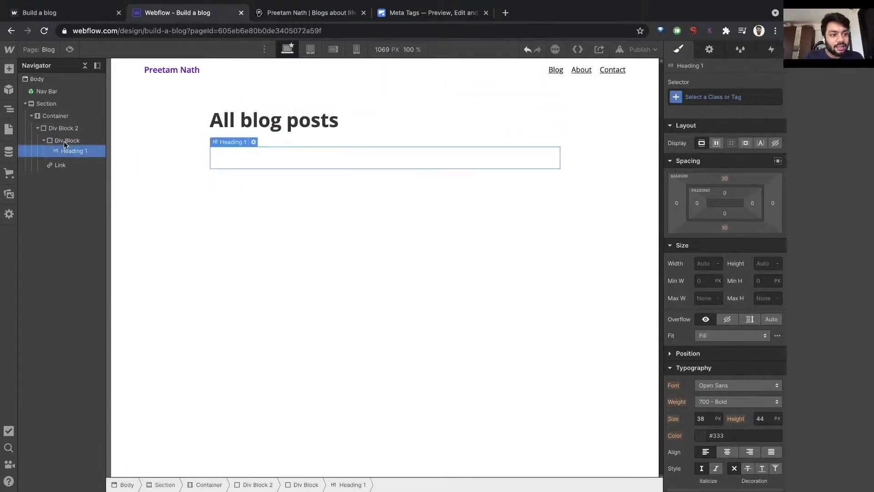
pyautogui.click(66, 142)
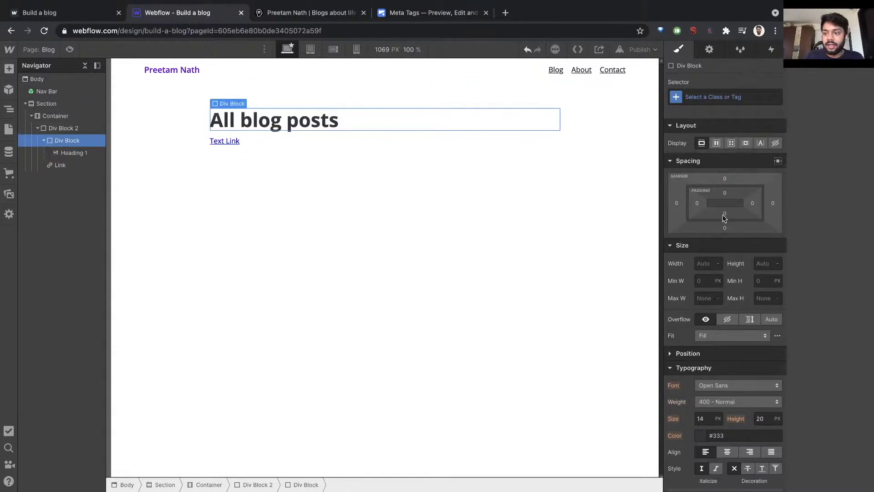
# Set the wrapping block's bottom margin to 32 px.
pyautogui.click(725, 229)
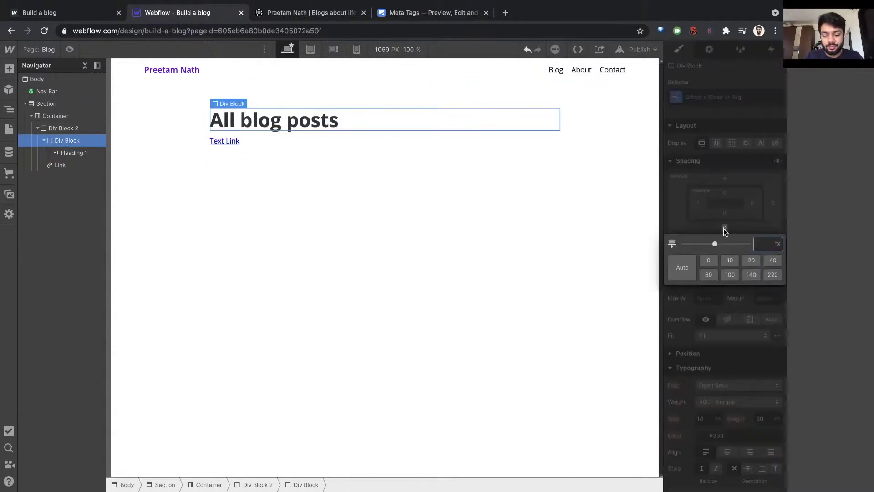
pyautogui.write('12')
pyautogui.press('Return')
pyautogui.click(725, 229)
pyautogui.write('3')
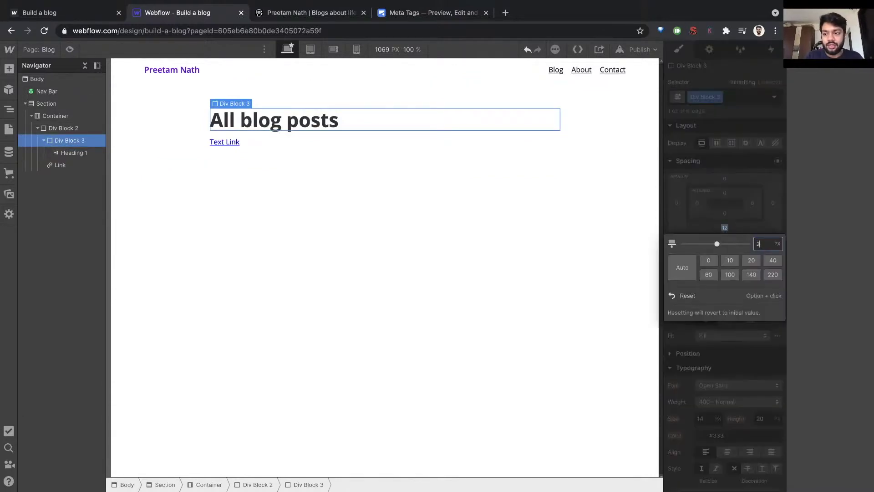
pyautogui.write('0')
pyautogui.press('Return')
pyautogui.click(725, 228)
pyautogui.write('32')
pyautogui.press('Return')
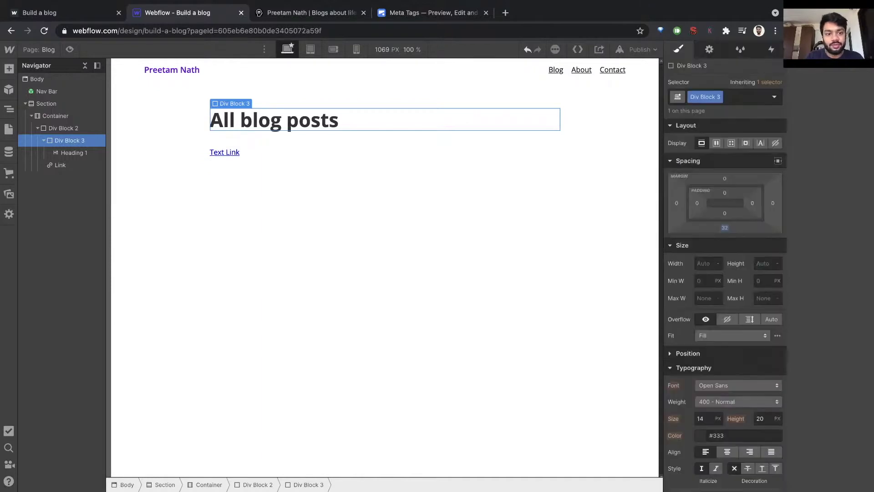
pyautogui.press('Escape')
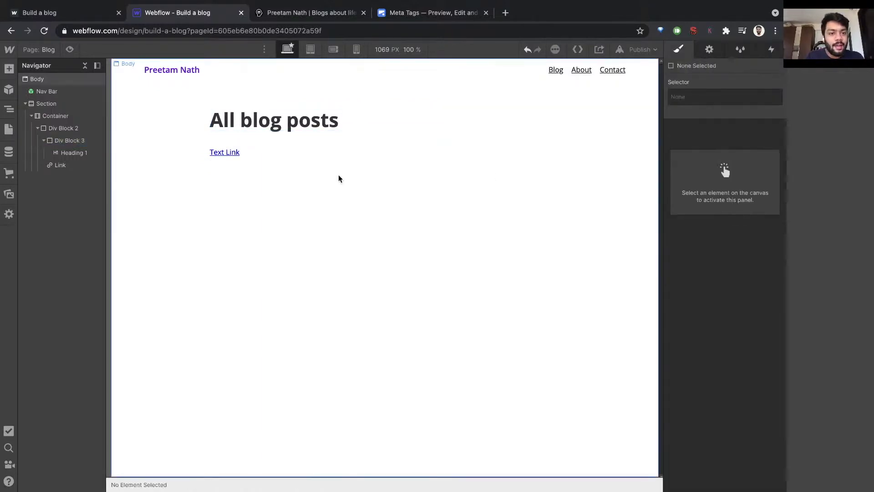
# Add a Collection List with three placeholder items directly below the text link.
pyautogui.click(240, 156)
pyautogui.click(44, 140)
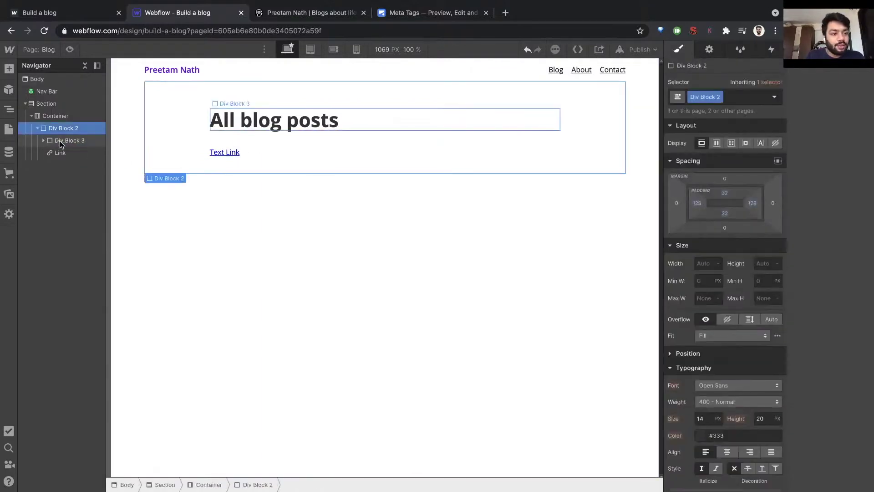
pyautogui.click(60, 152)
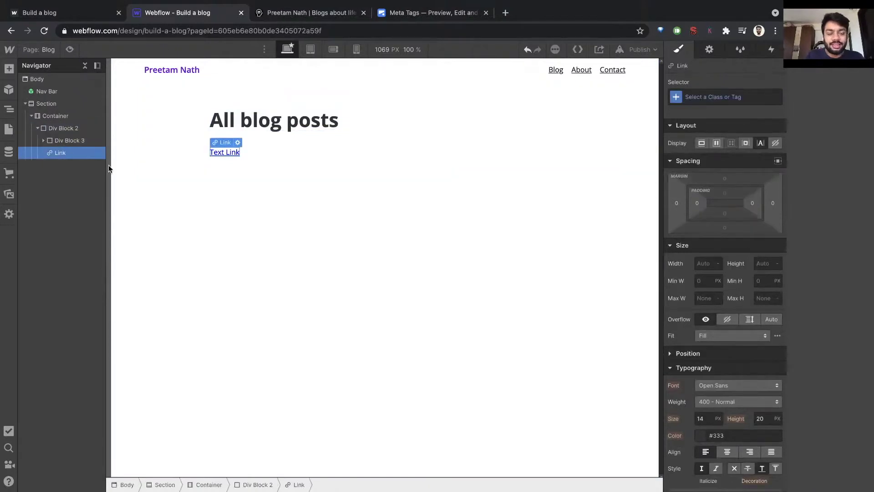
pyautogui.click(9, 71)
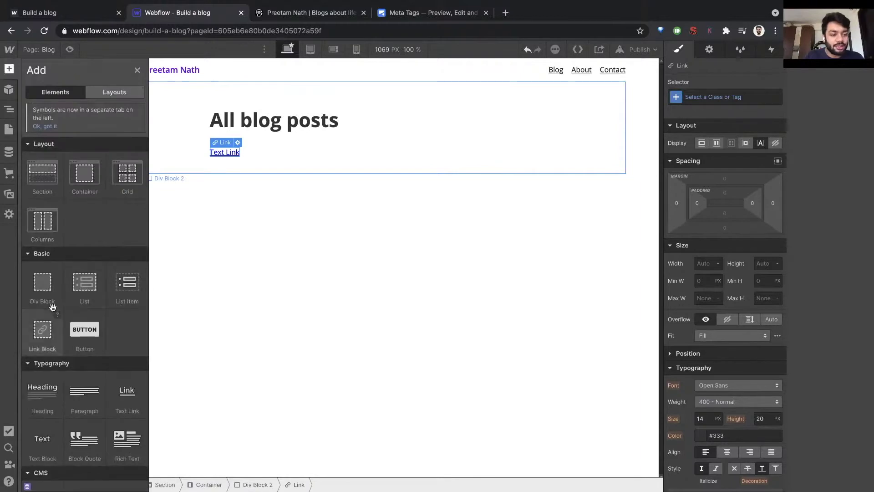
pyautogui.scroll(-2, 76, 287)
pyautogui.scroll(-4, 76, 287)
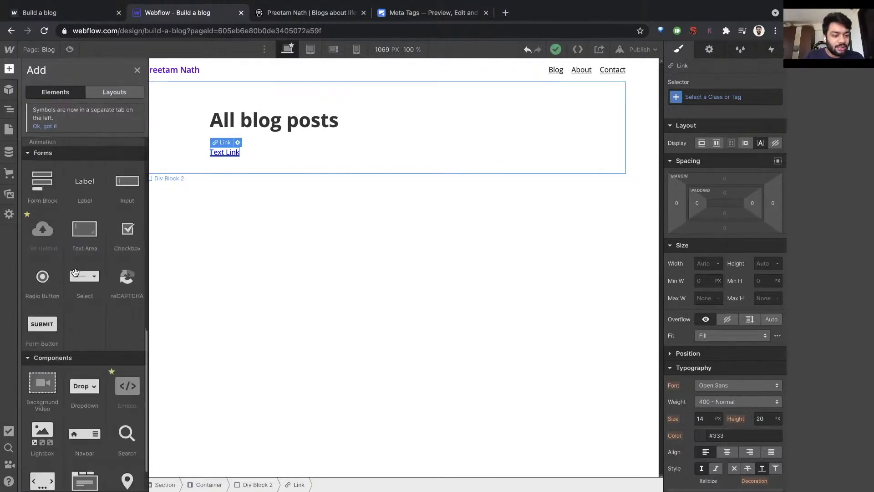
pyautogui.scroll(-2, 76, 272)
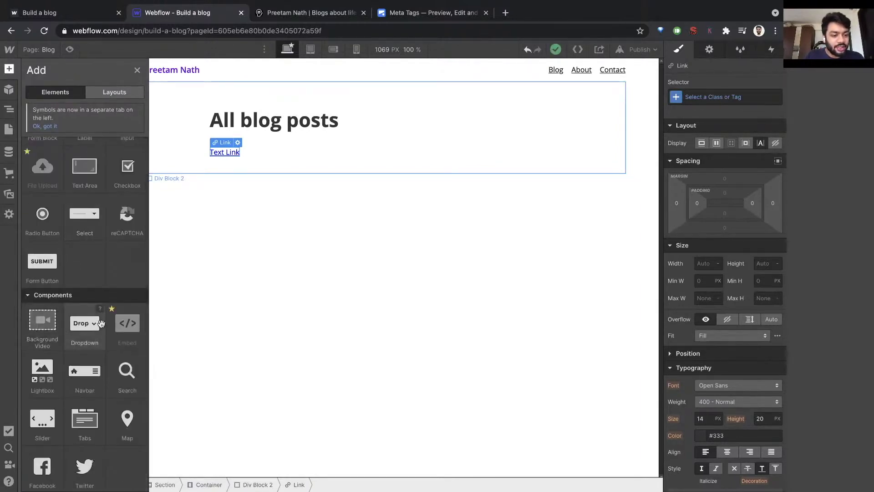
pyautogui.scroll(6, 56, 405)
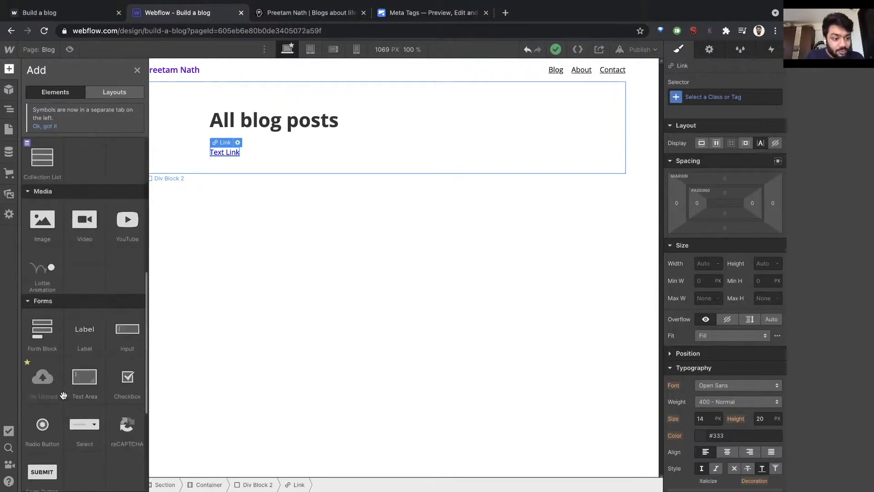
pyautogui.scroll(5, 64, 242)
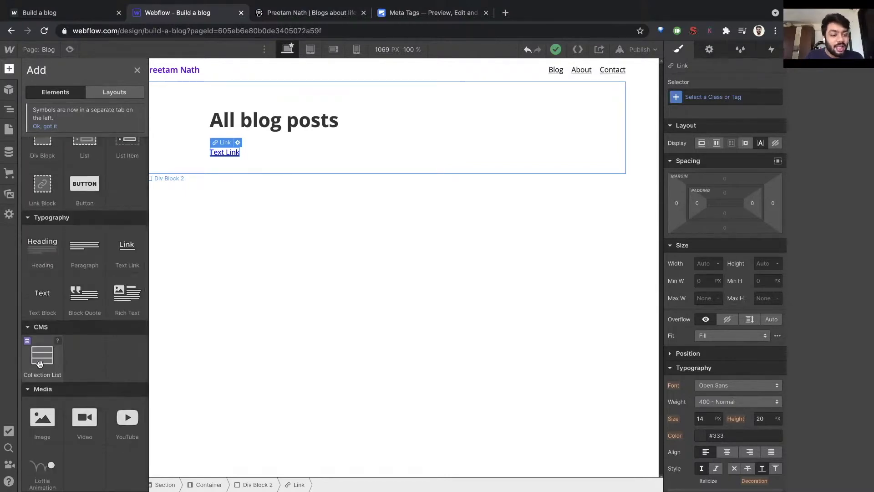
pyautogui.click(39, 363)
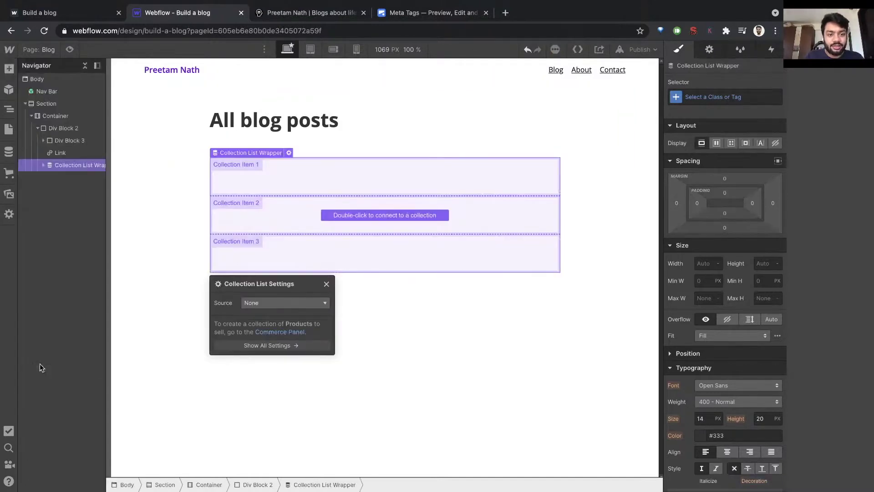
# Set the Collection List source to Blogs, listing five entries such as Mollitia Reiciendis Omnis.
pyautogui.click(293, 301)
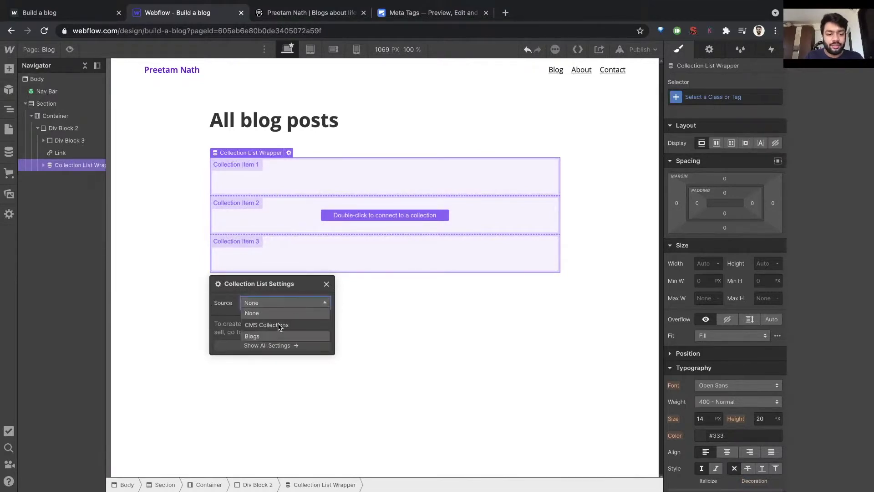
pyautogui.click(264, 337)
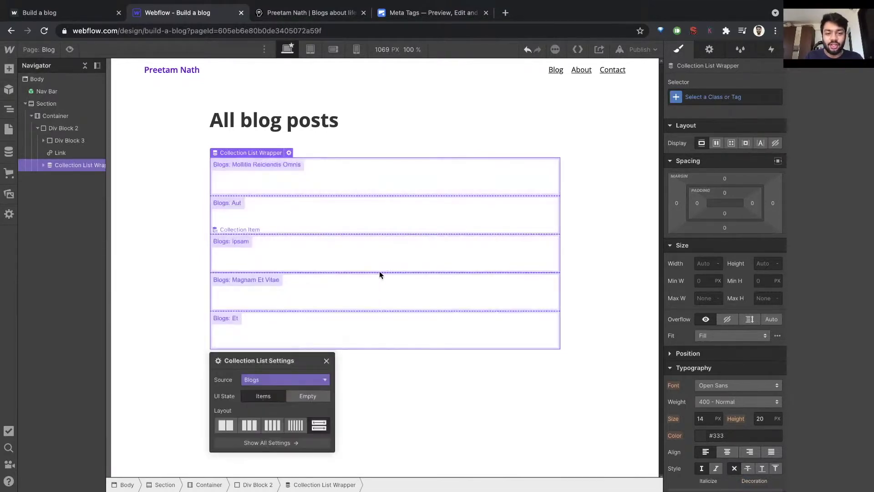
pyautogui.click(356, 154)
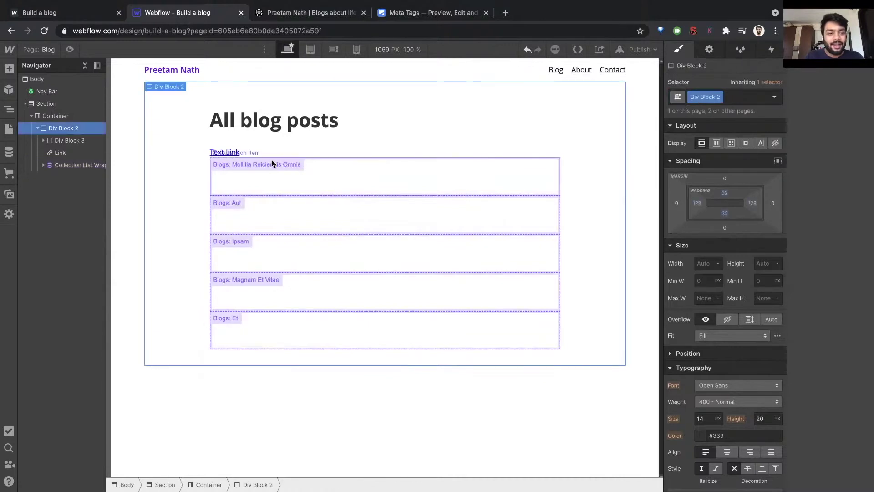
pyautogui.click(246, 170)
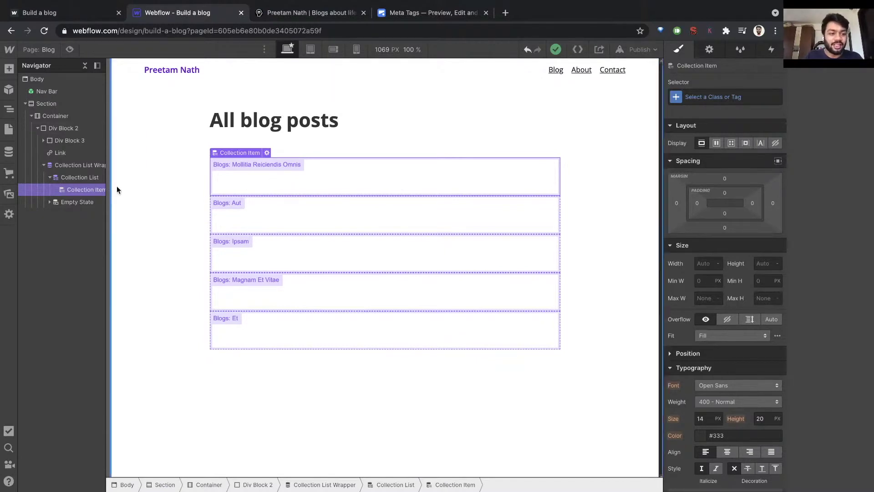
# Move the Text Link into the Collection Item so it repeats as five links under All blog posts.
pyautogui.click(61, 153)
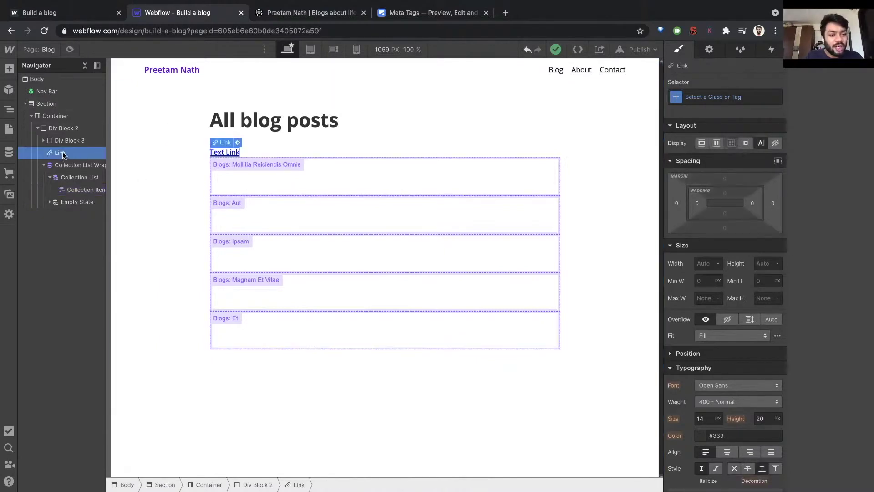
pyautogui.moveTo(63, 155); pyautogui.dragTo(80, 192)
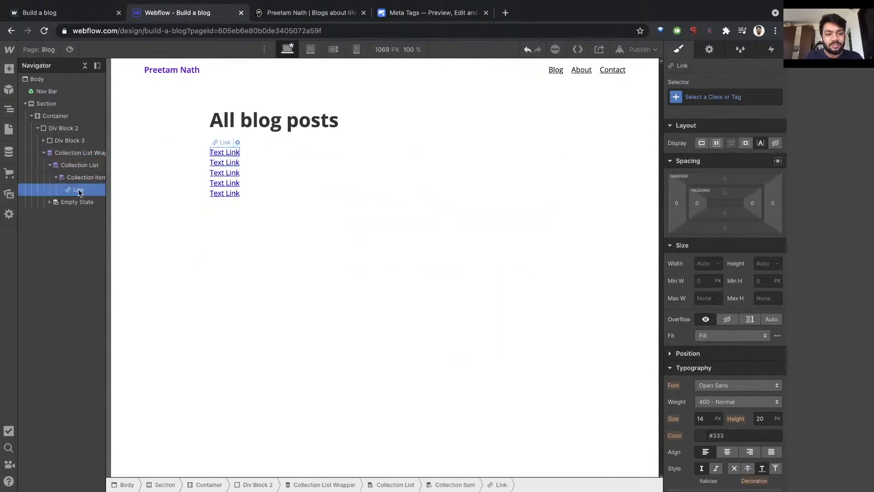
pyautogui.click(226, 184)
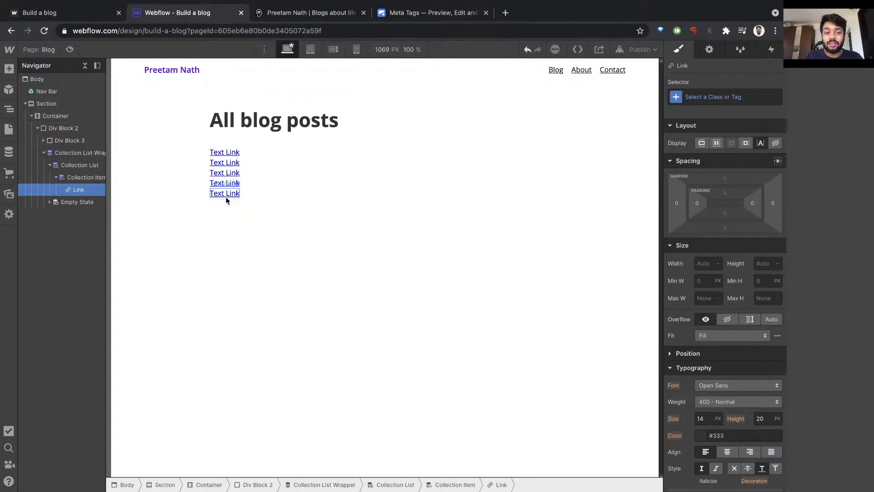
pyautogui.click(230, 153)
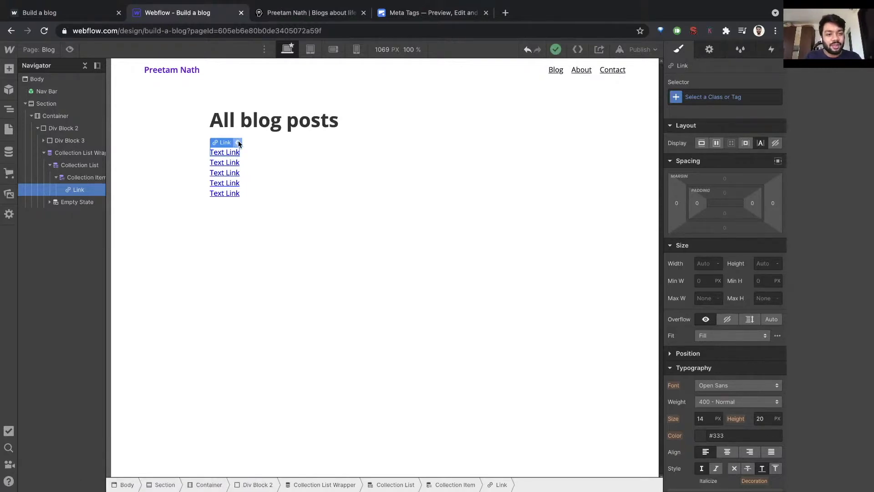
pyautogui.click(237, 143)
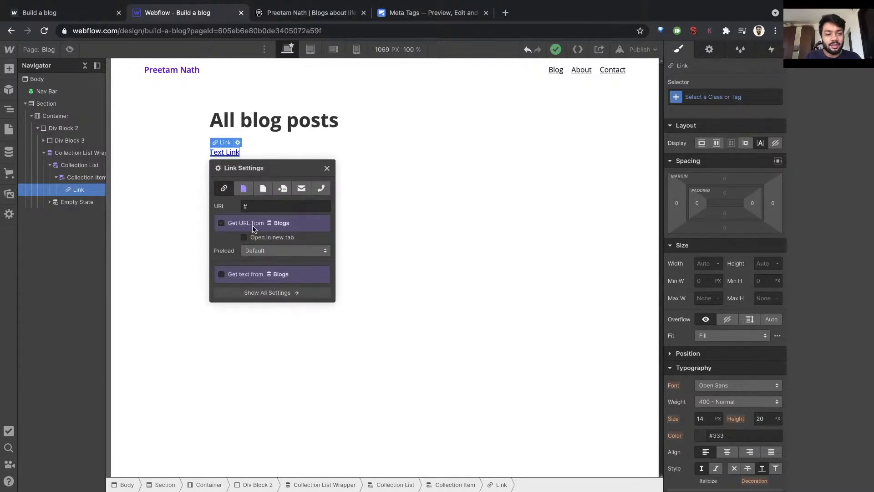
# Make each repeated link's text come from the Blogs post Name field.
pyautogui.click(242, 224)
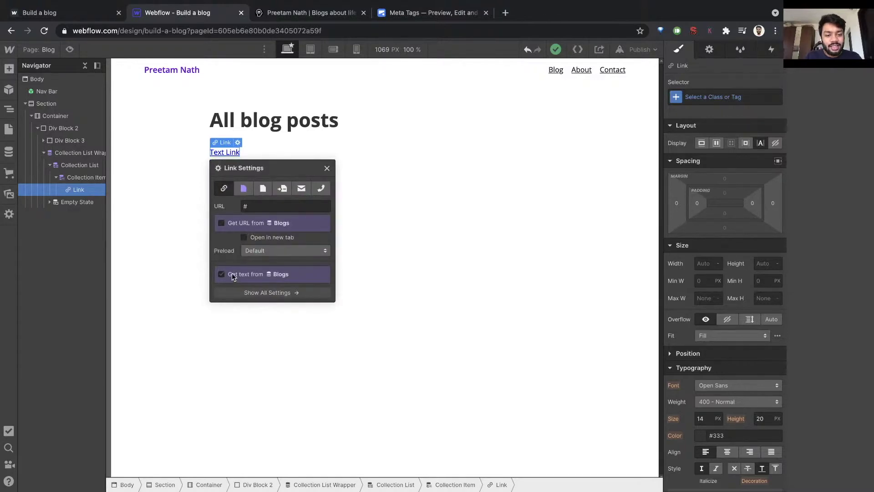
pyautogui.click(242, 284)
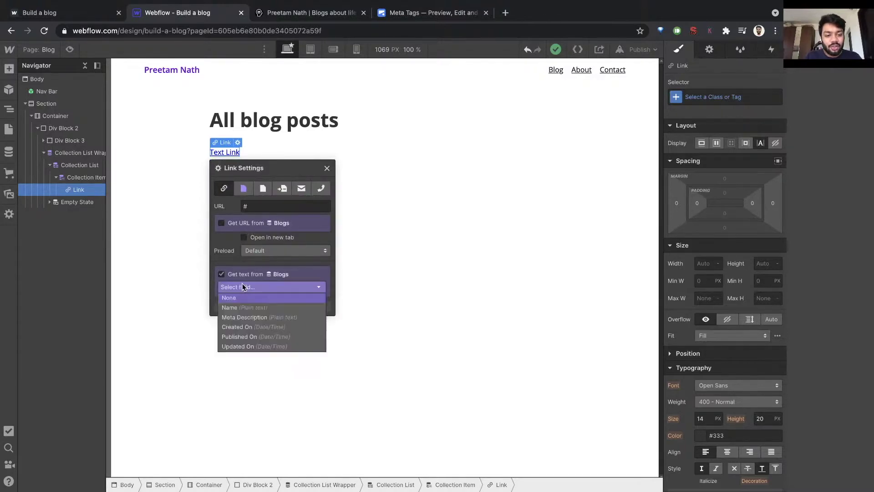
pyautogui.click(247, 307)
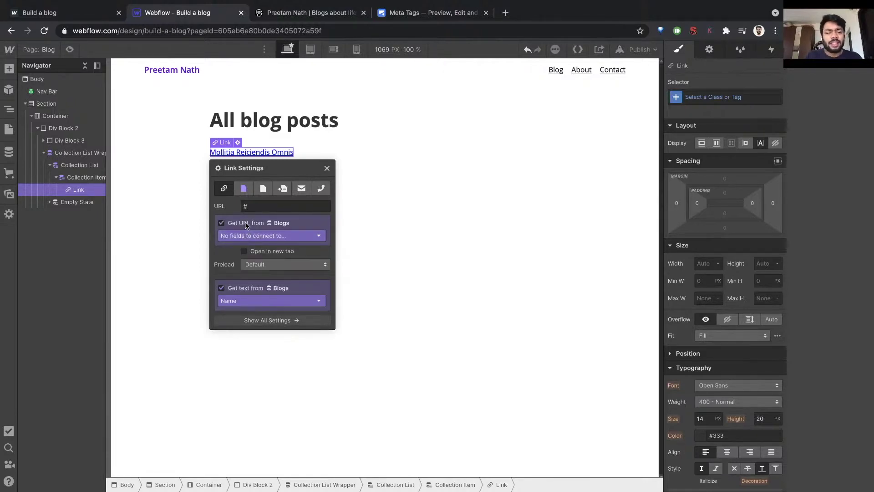
# Point each title link to the Current Blog collection page instead of a URL field.
pyautogui.click(245, 224)
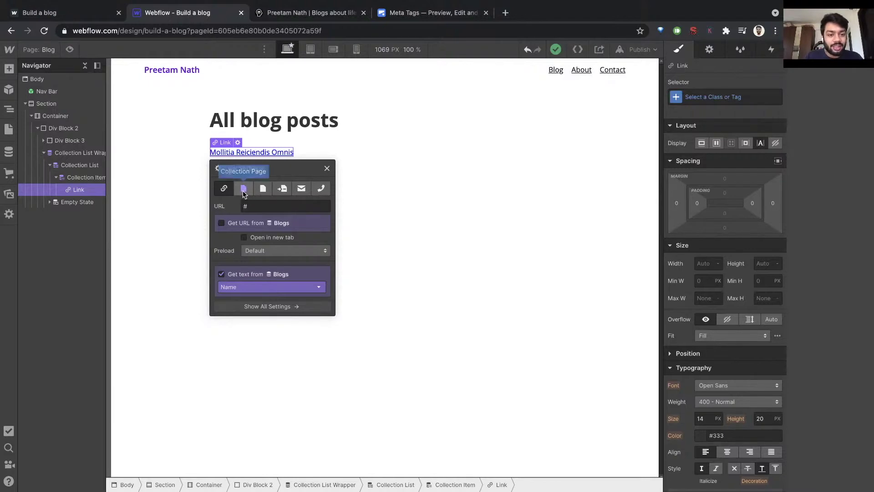
pyautogui.click(243, 189)
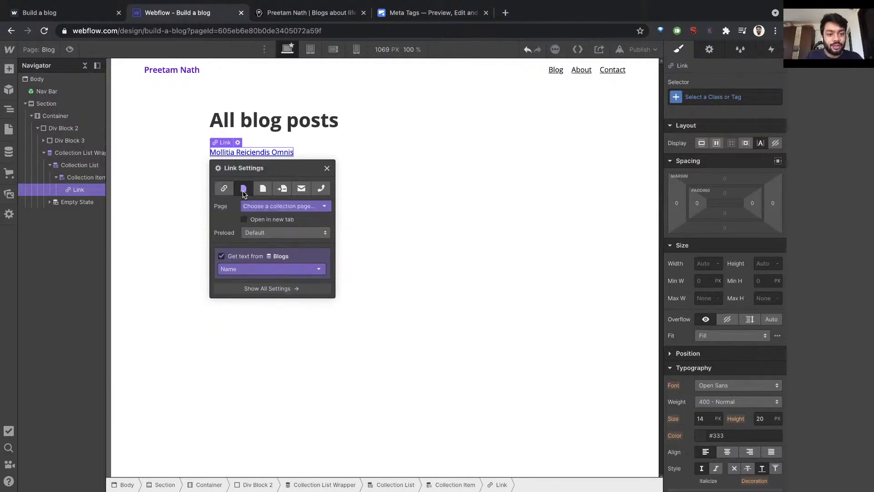
pyautogui.click(251, 207)
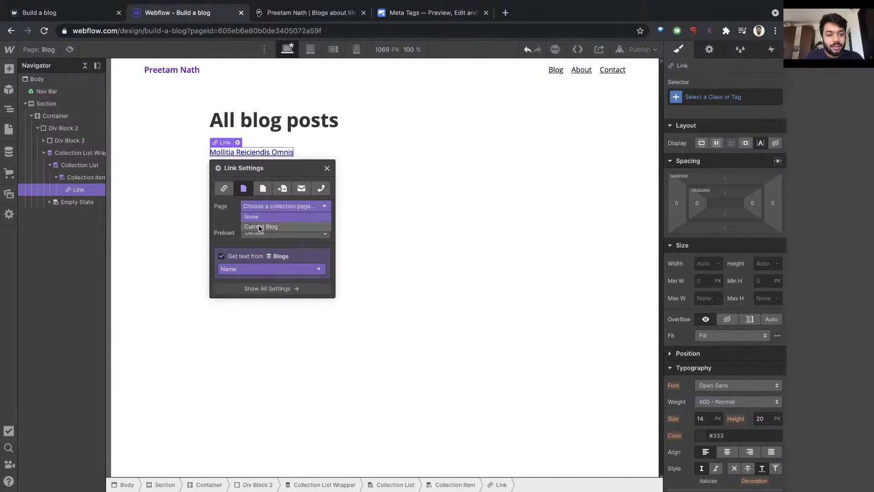
pyautogui.click(258, 225)
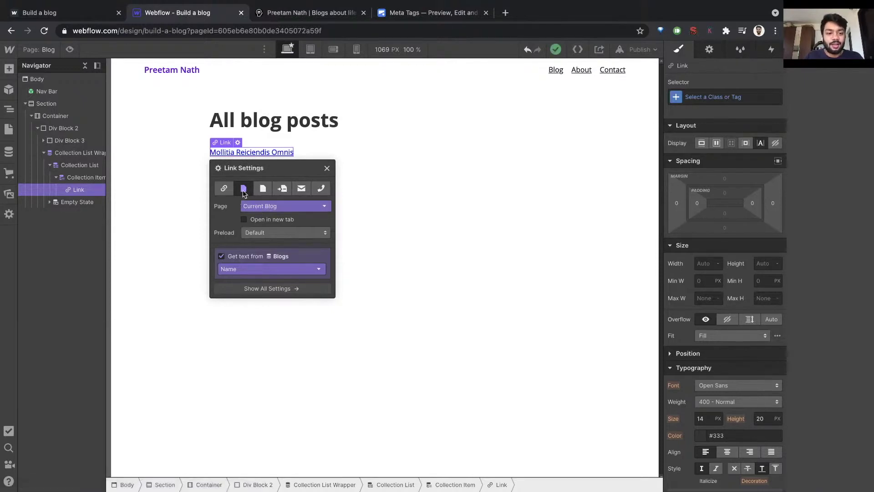
pyautogui.click(328, 170)
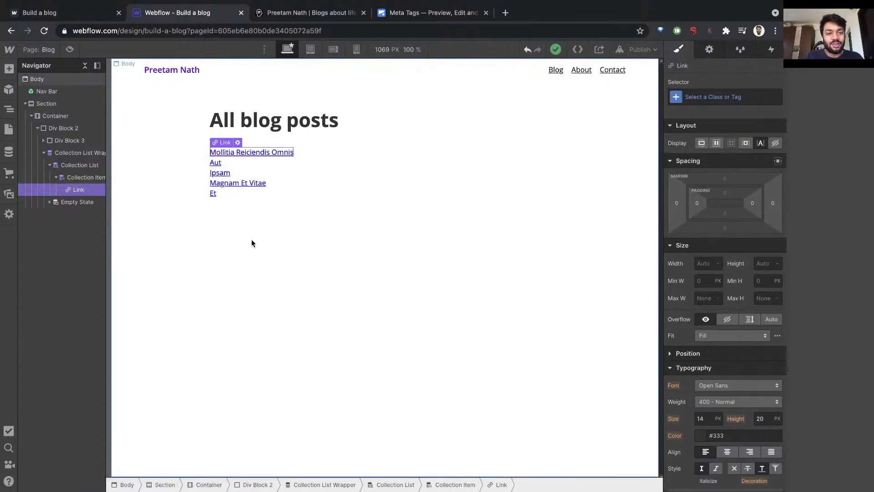
# Create a Blog Post Link class and apply it to the repeated post links.
pyautogui.click(703, 97)
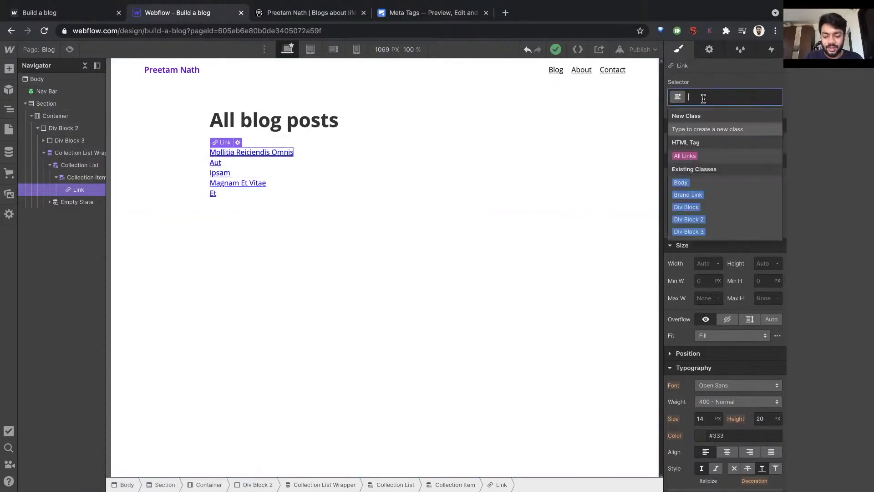
pyautogui.write('Blog Post Link')
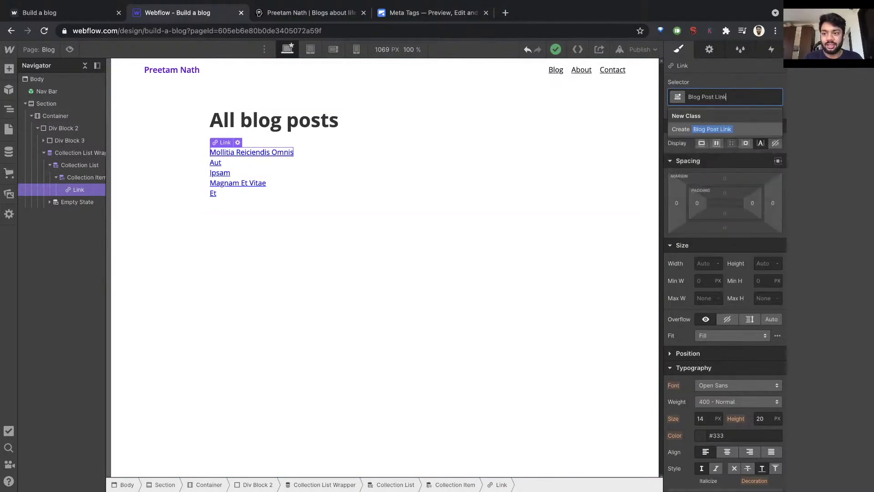
pyautogui.press('Return')
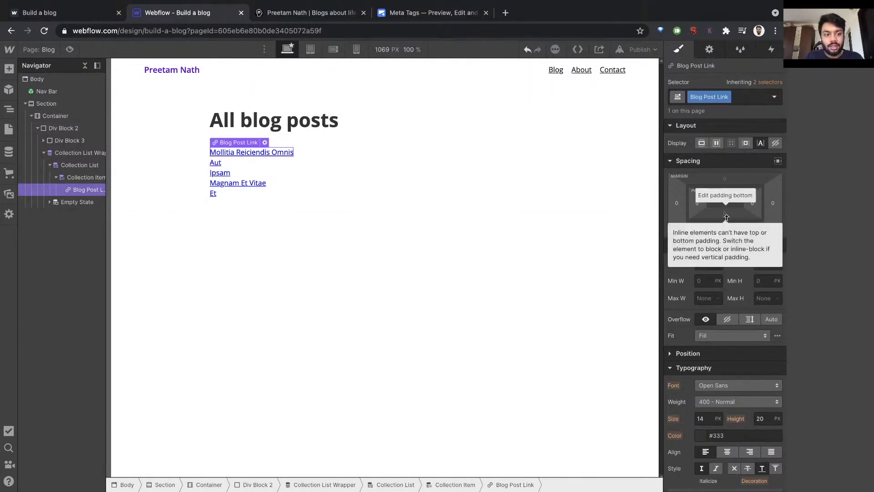
pyautogui.click(746, 96)
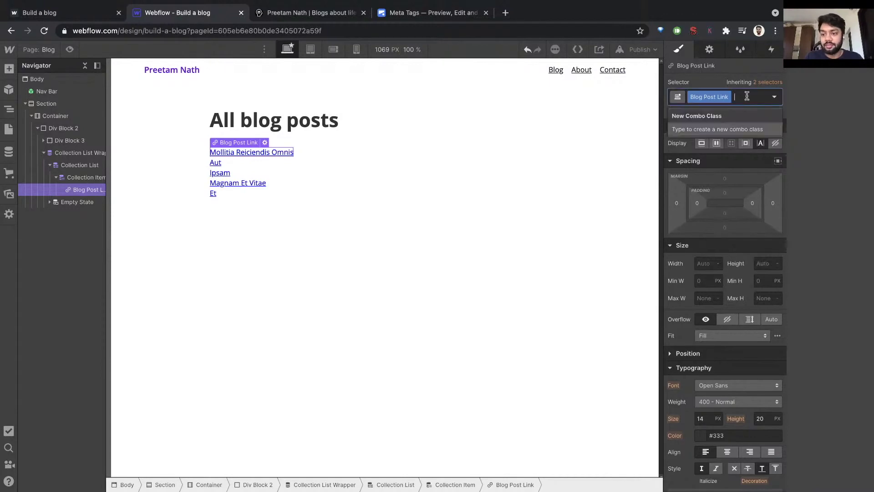
pyautogui.click(84, 177)
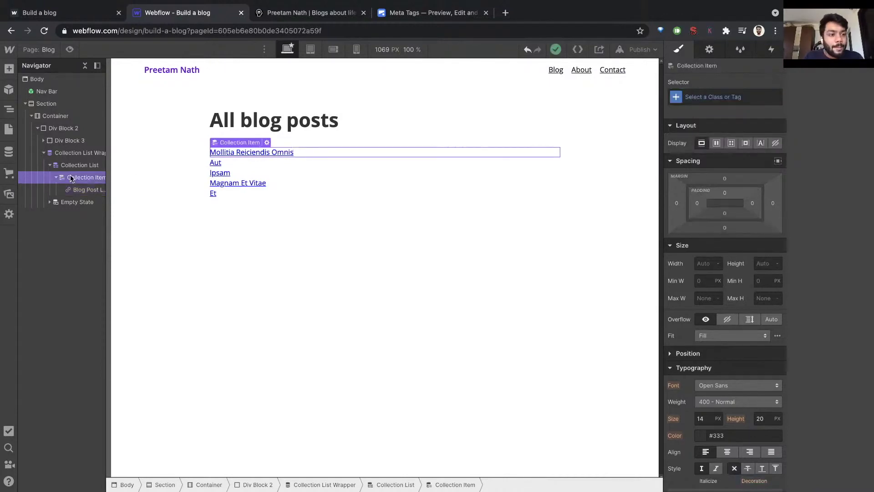
pyautogui.click(9, 68)
# Add a Div Block in the Collection Item and place the Blog Post Link inside it.
pyautogui.click(42, 283)
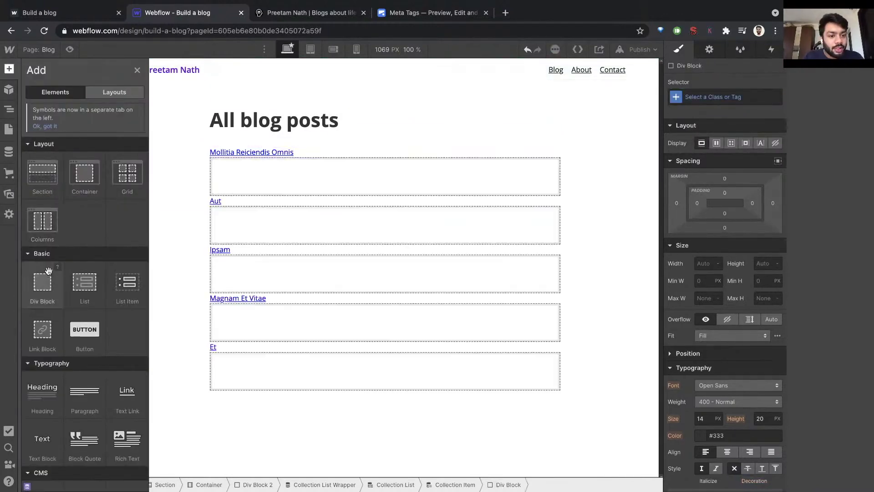
pyautogui.moveTo(81, 203); pyautogui.dragTo(87, 190)
pyautogui.click(87, 203)
pyautogui.click(85, 189)
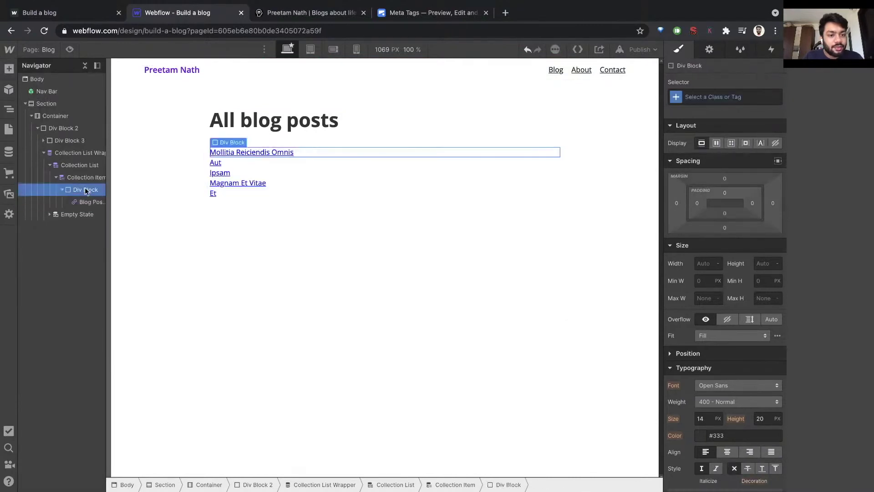
# Give the wrapping block a 12 px bottom margin.
pyautogui.click(725, 227)
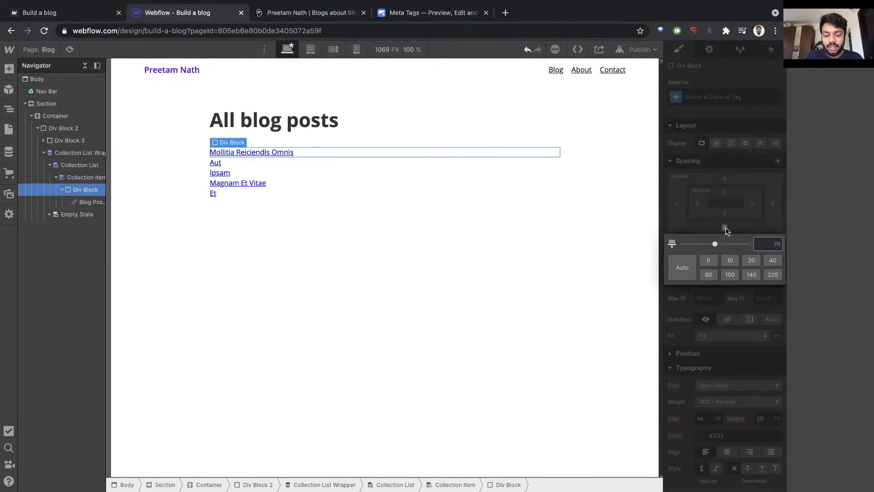
pyautogui.press('Return')
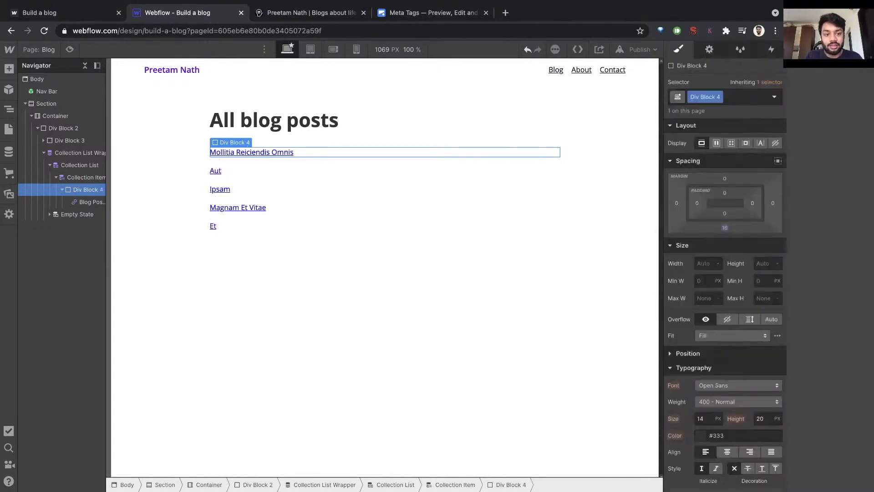
pyautogui.click(725, 227)
pyautogui.write('8')
pyautogui.press('Return')
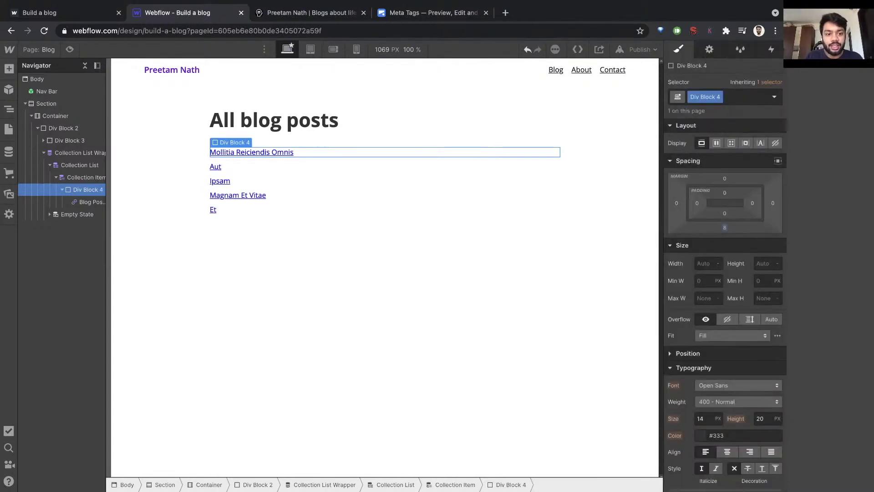
pyautogui.moveTo(727, 231); pyautogui.dragTo(727, 225)
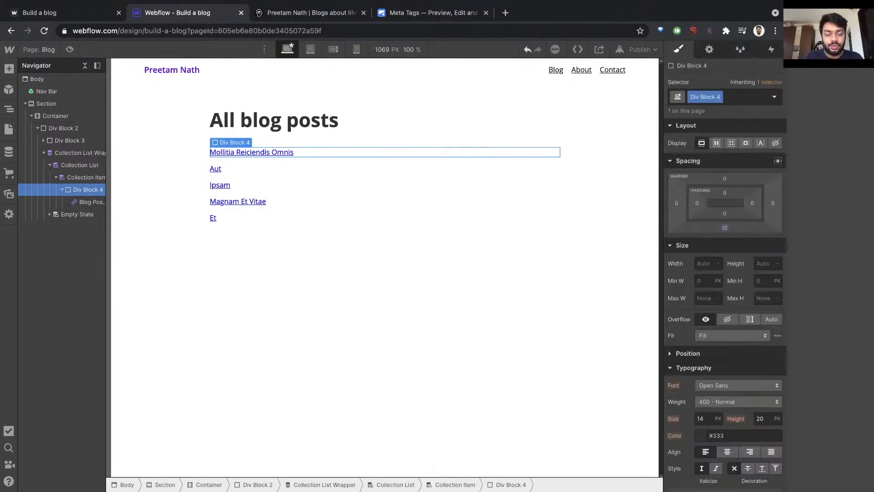
pyautogui.click(93, 203)
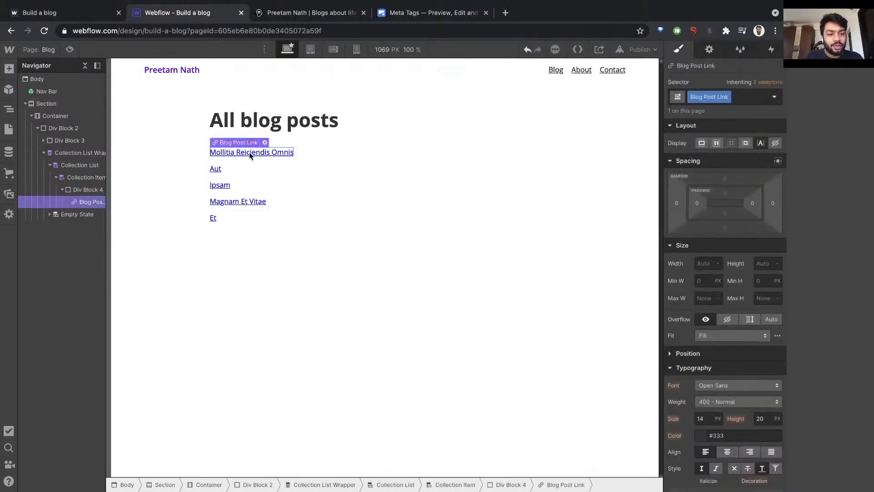
pyautogui.scroll(-2, 741, 338)
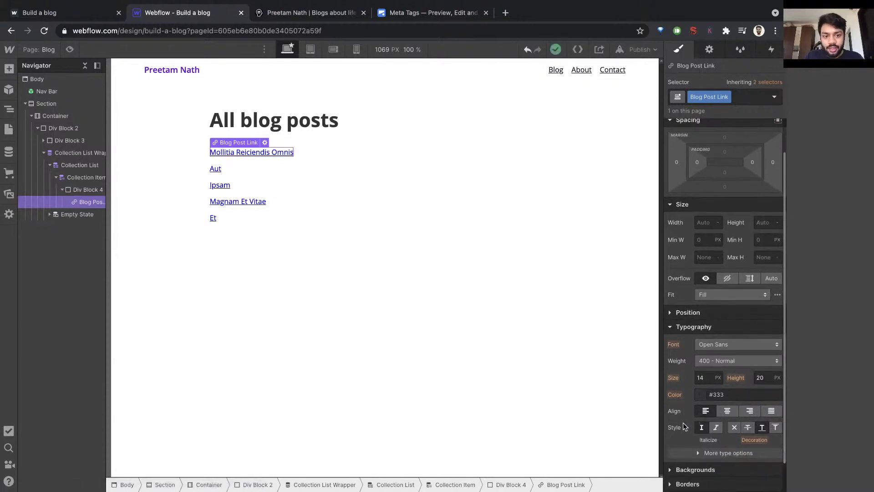
# Set the Blog Post Link text colour to #111.
pyautogui.click(702, 396)
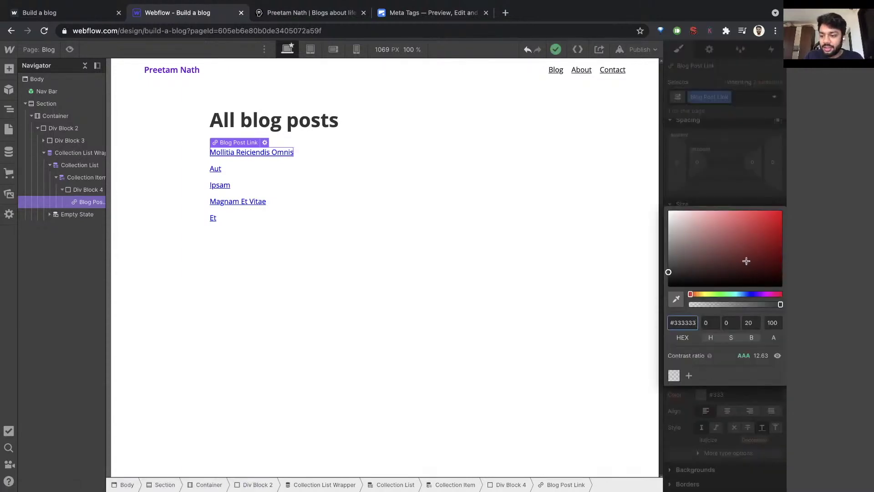
pyautogui.moveTo(746, 261); pyautogui.dragTo(568, 318)
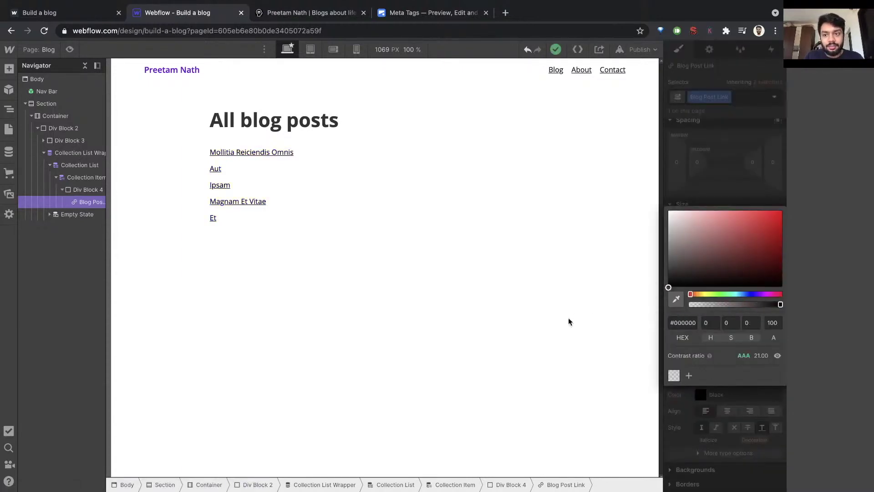
pyautogui.click(556, 69)
pyautogui.doubleClick(556, 70)
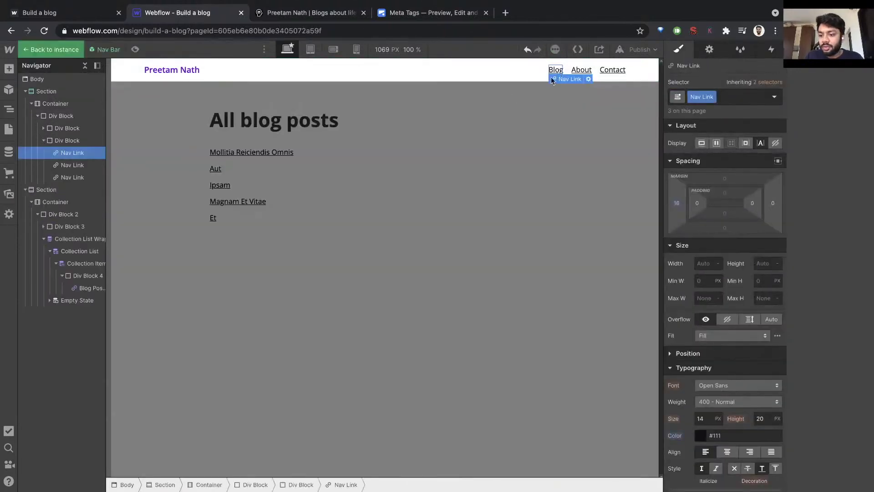
pyautogui.doubleClick(248, 152)
pyautogui.click(713, 435)
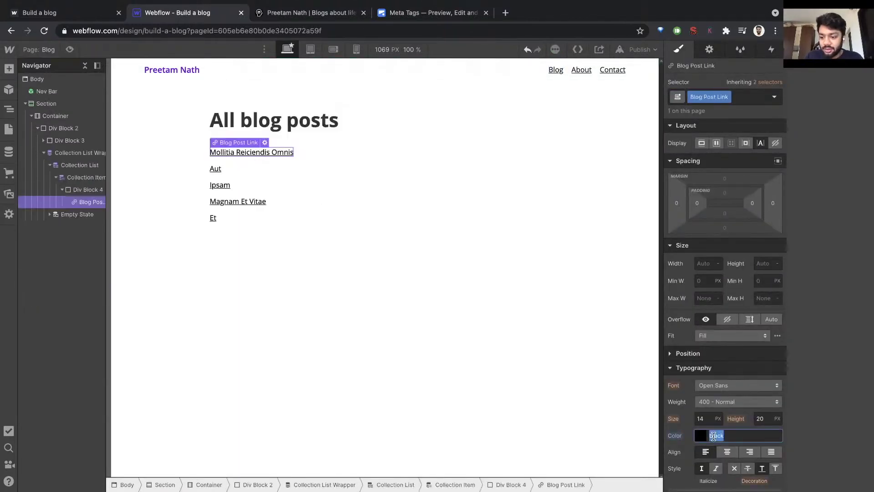
pyautogui.write('#111')
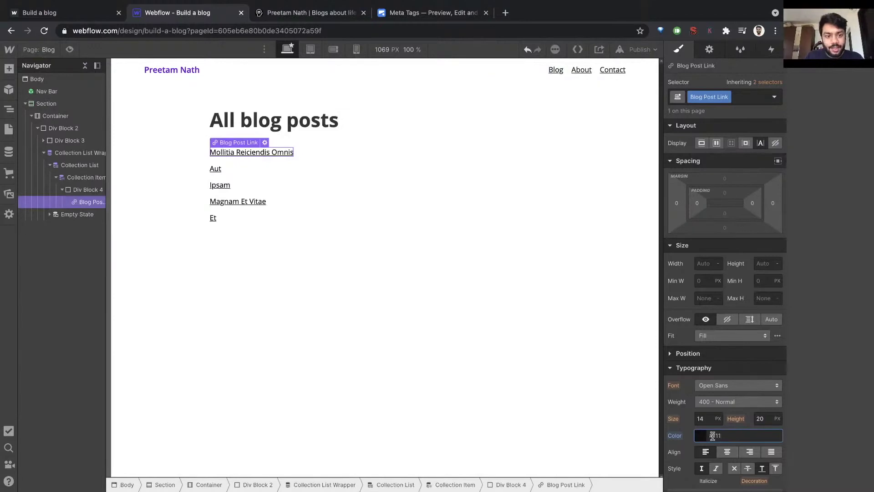
pyautogui.press('Return')
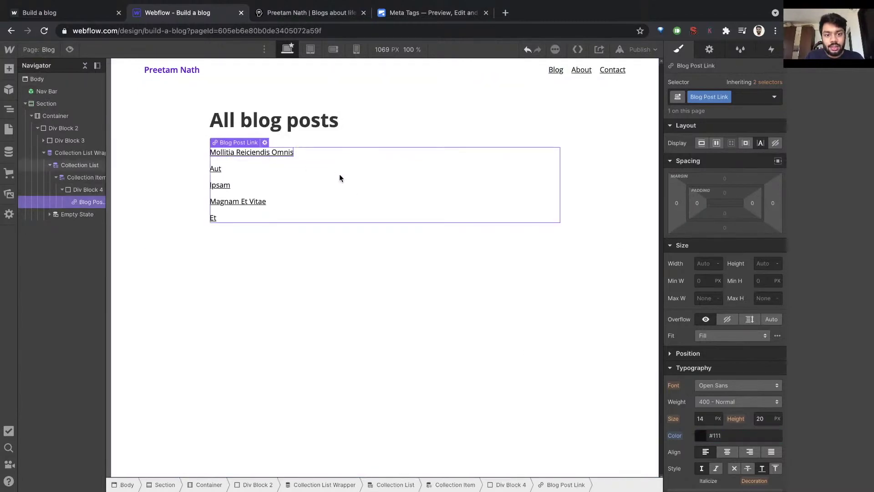
# Check the link hover state, then view the live blog and its metatags.io previews.
pyautogui.click(774, 96)
pyautogui.click(736, 141)
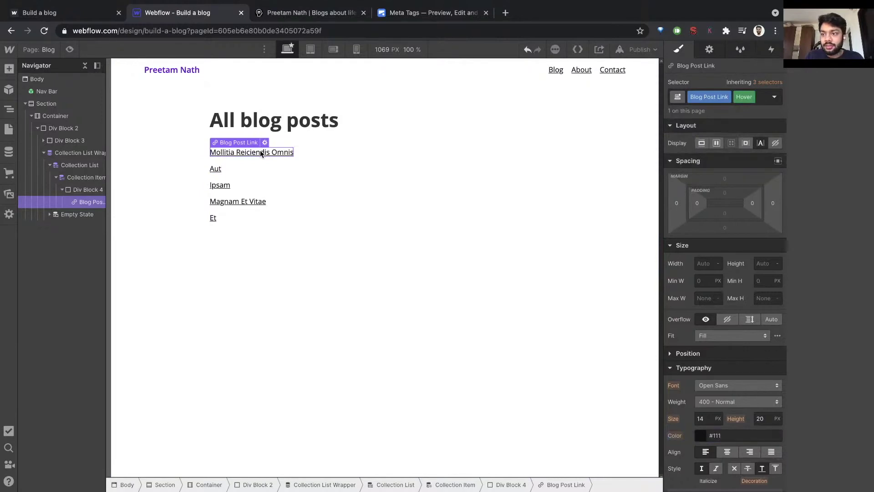
pyautogui.click(774, 97)
pyautogui.click(749, 109)
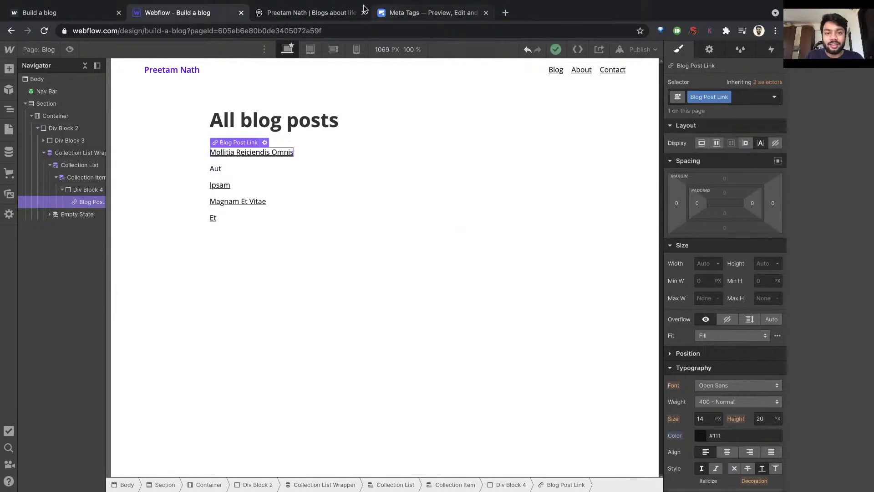
pyautogui.click(336, 12)
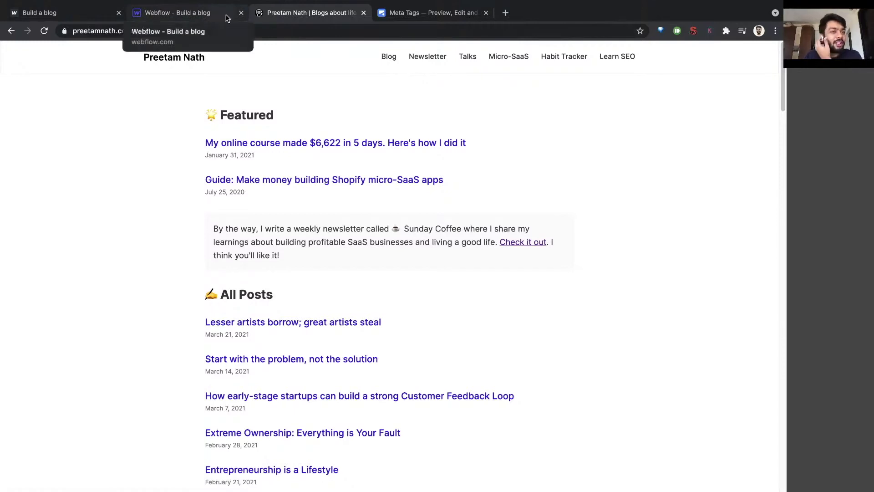
pyautogui.click(425, 14)
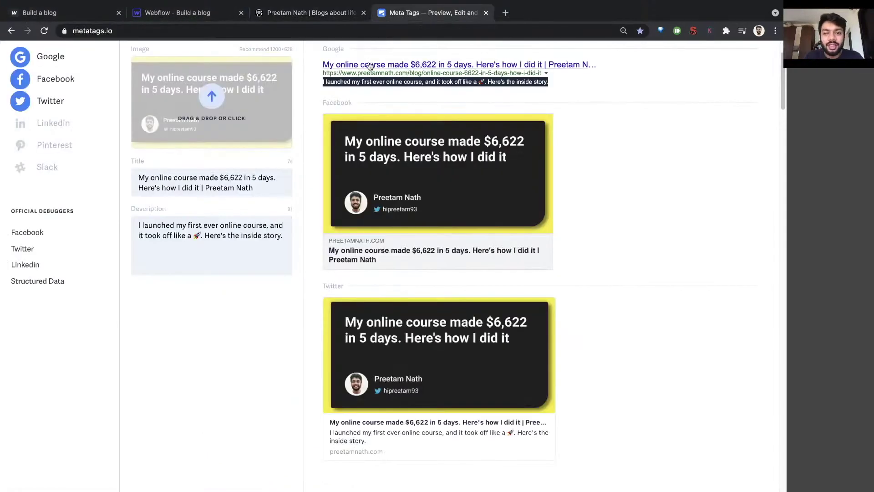
# Review the post's Google, Facebook and Twitter previews, then return to the Webflow tab.
pyautogui.click(398, 91)
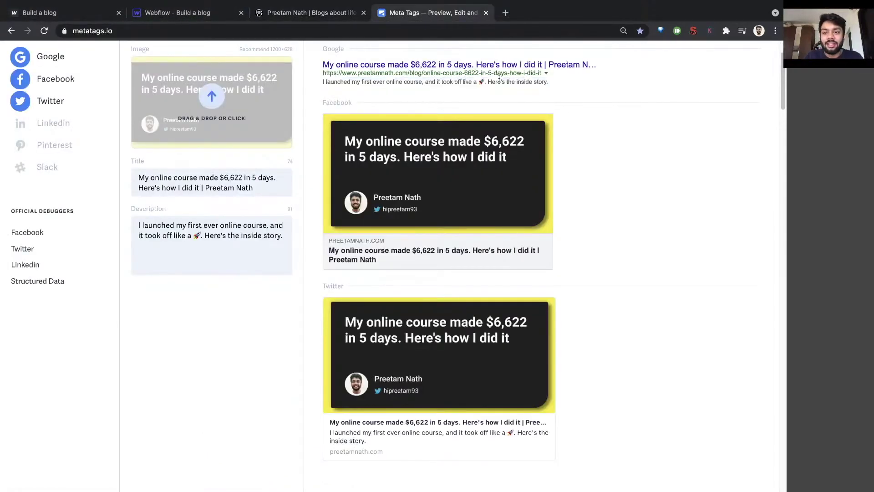
pyautogui.scroll(2, 502, 111)
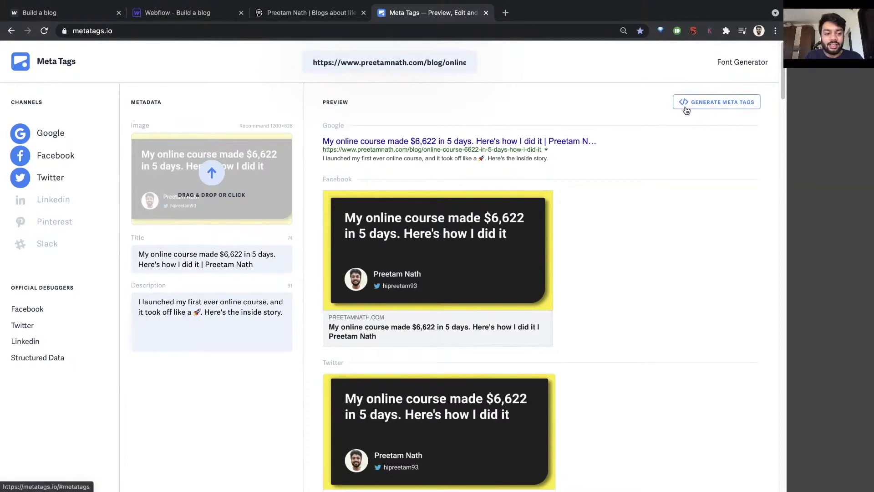
pyautogui.click(191, 14)
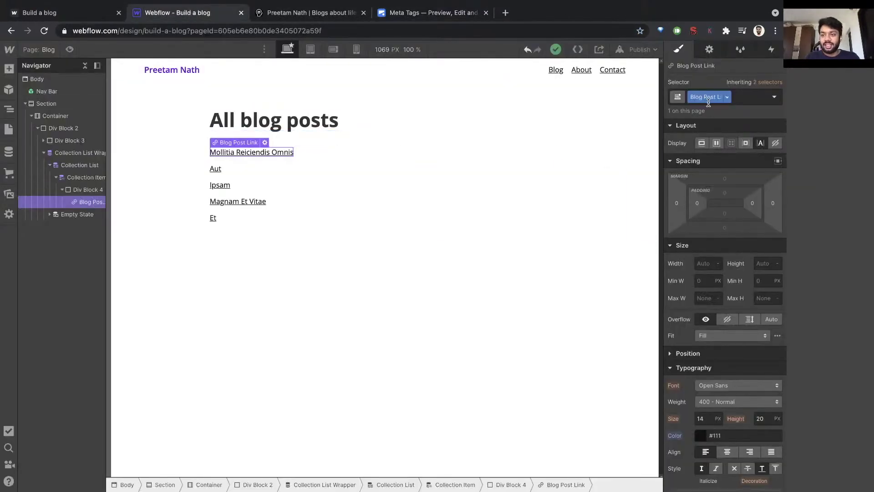
# Copy the nav brand link's purple #6717d8 colour value.
pyautogui.click(775, 97)
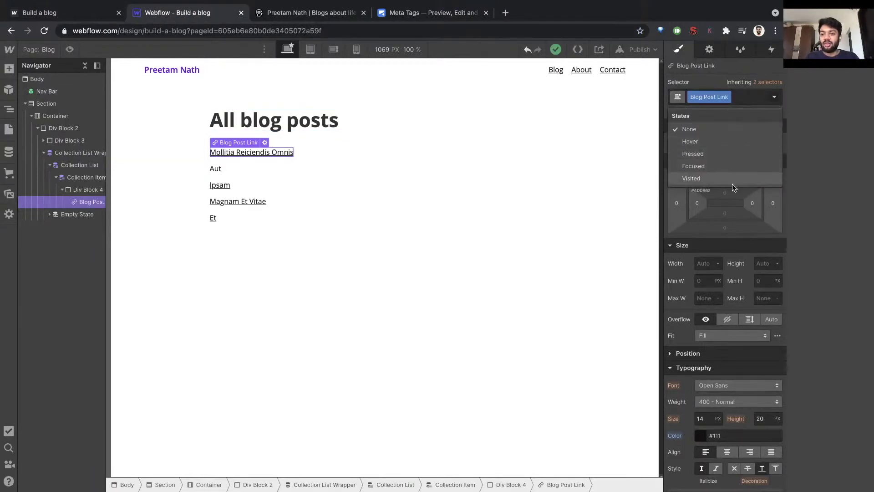
pyautogui.click(725, 143)
pyautogui.scroll(-3, 708, 182)
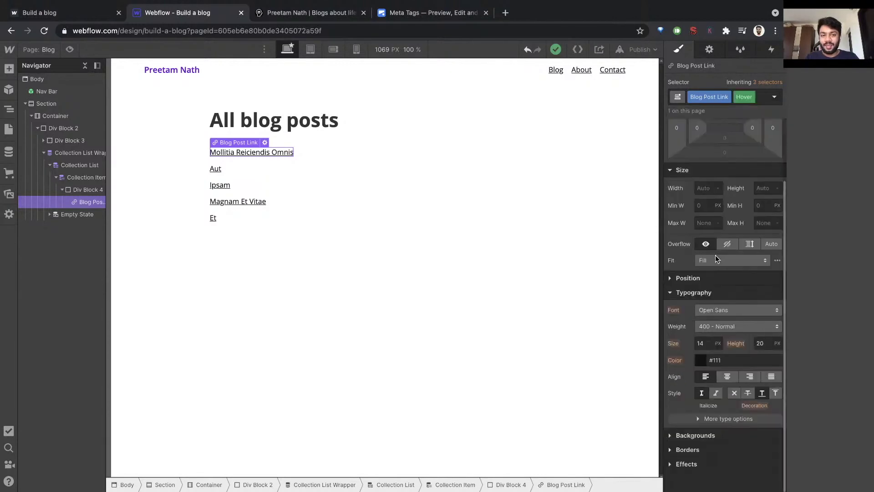
pyautogui.doubleClick(175, 73)
pyautogui.click(175, 73)
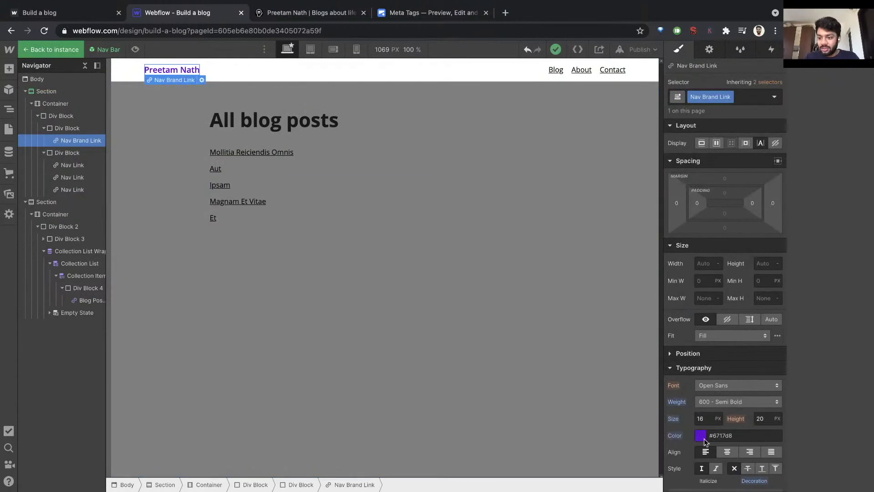
pyautogui.doubleClick(722, 435)
pyautogui.press('super+c')
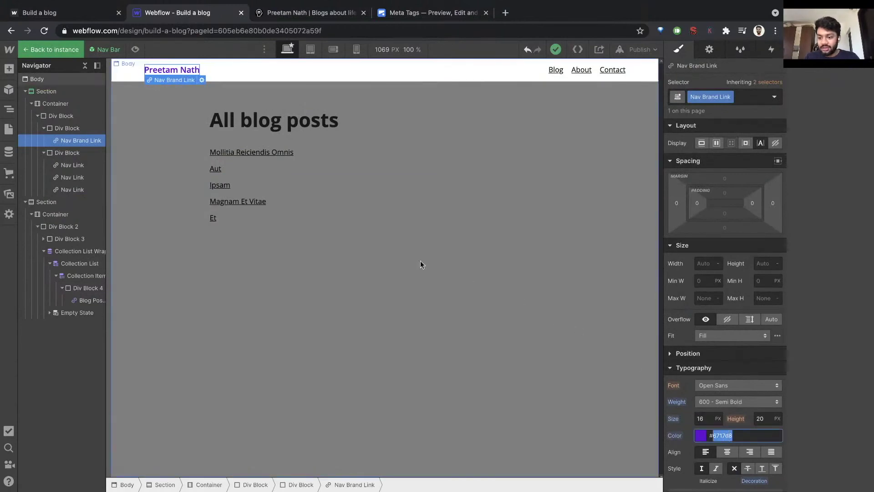
pyautogui.click(185, 152)
# Set the Blog Post Link hover colour to #6717d8.
pyautogui.click(242, 152)
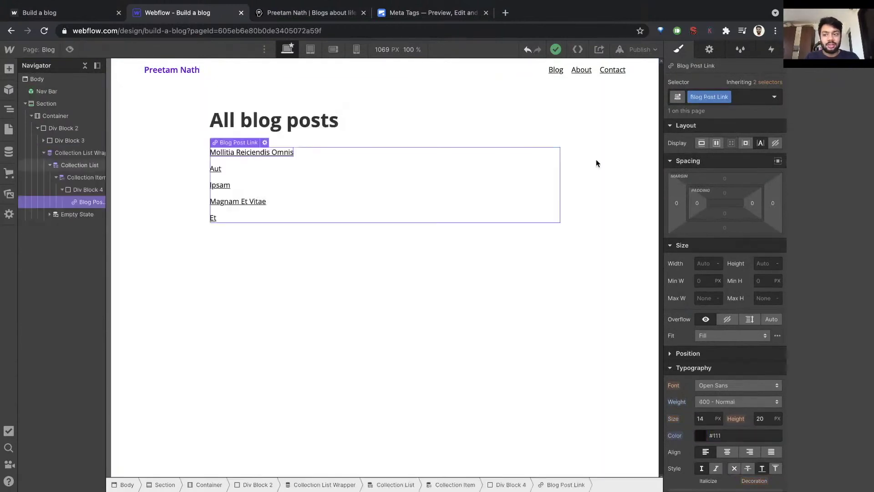
pyautogui.click(774, 97)
pyautogui.click(740, 138)
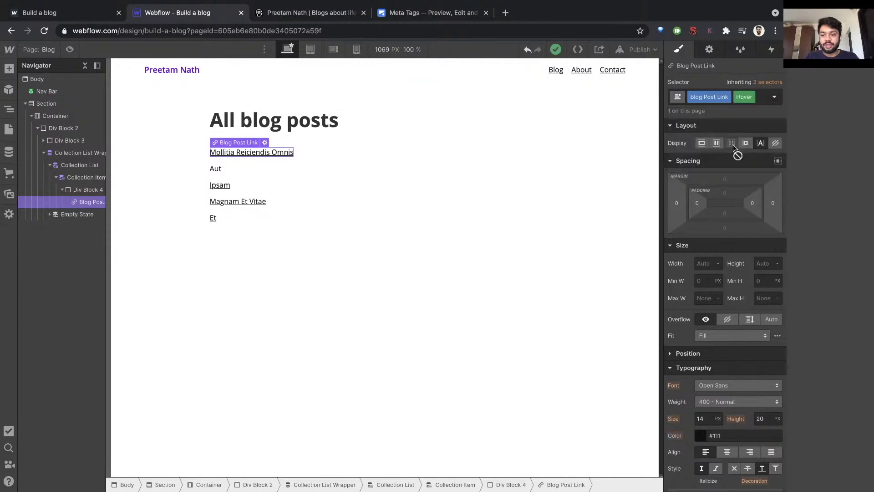
pyautogui.doubleClick(717, 436)
pyautogui.write('6717d8')
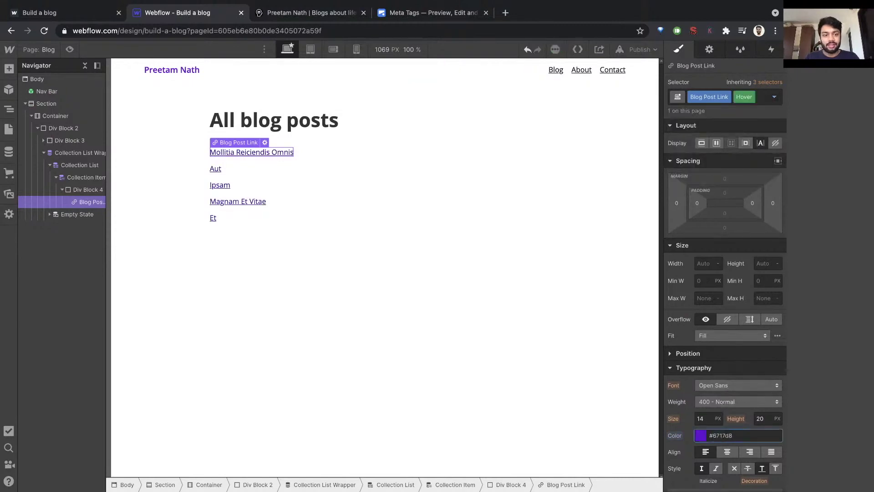
# Preview the purple hover at desktop and tablet widths, resetting the style state to None.
pyautogui.click(69, 49)
pyautogui.click(362, 49)
pyautogui.click(338, 49)
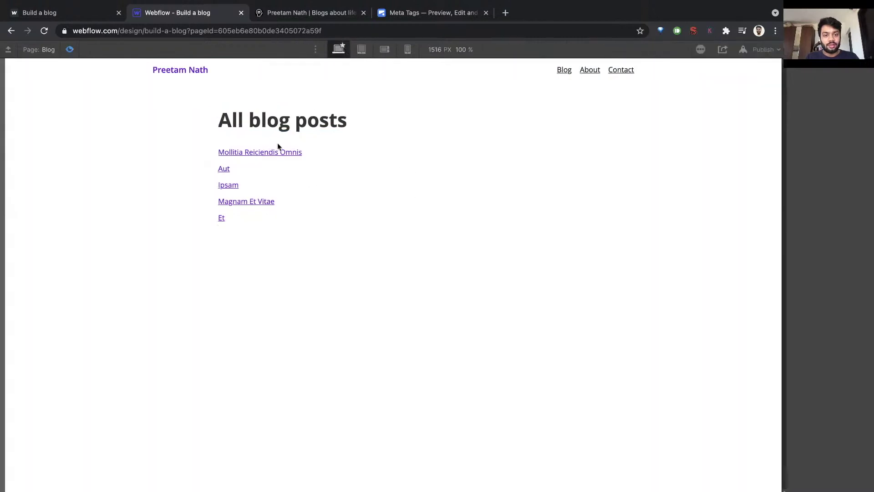
pyautogui.click(69, 49)
pyautogui.click(774, 97)
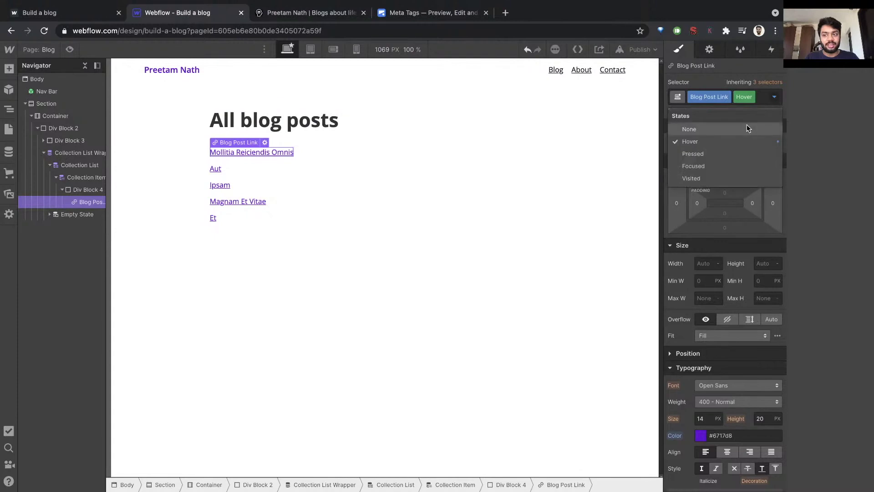
pyautogui.click(746, 125)
pyautogui.click(69, 49)
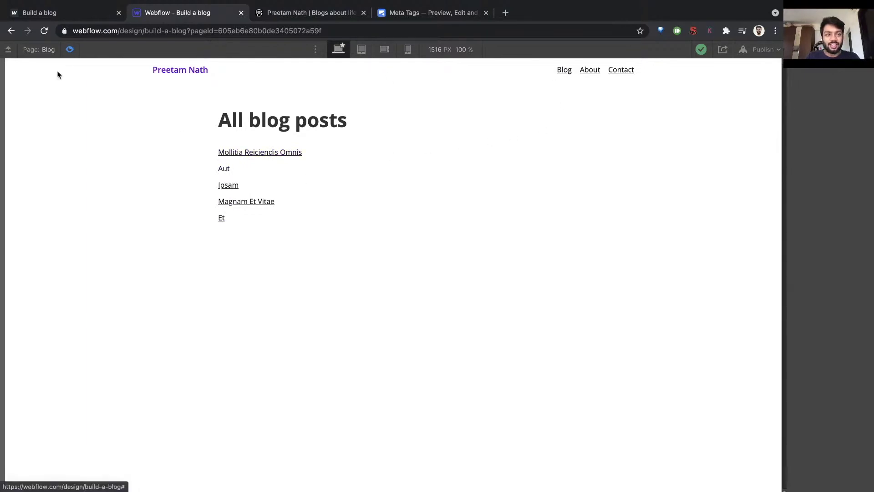
pyautogui.click(70, 49)
# Give the nav links a #6717d8 purple hover colour and test it in preview.
pyautogui.doubleClick(559, 72)
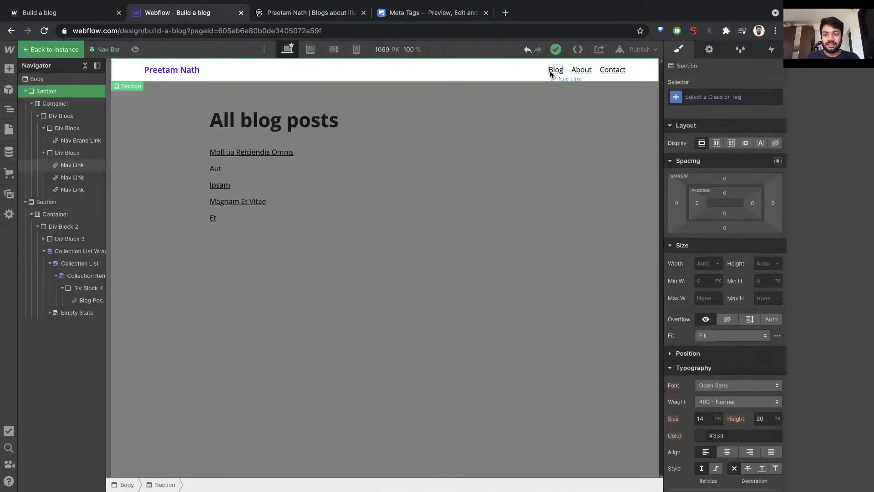
pyautogui.click(774, 93)
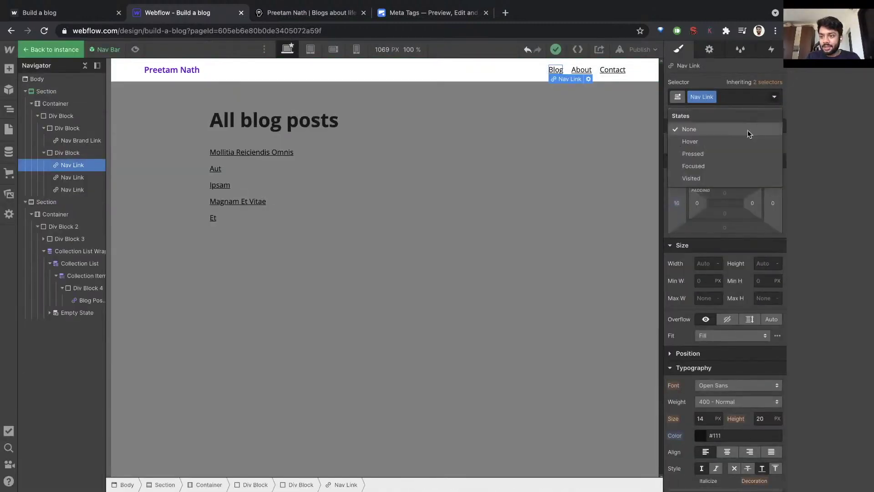
pyautogui.click(738, 138)
pyautogui.click(716, 435)
pyautogui.press('super+v')
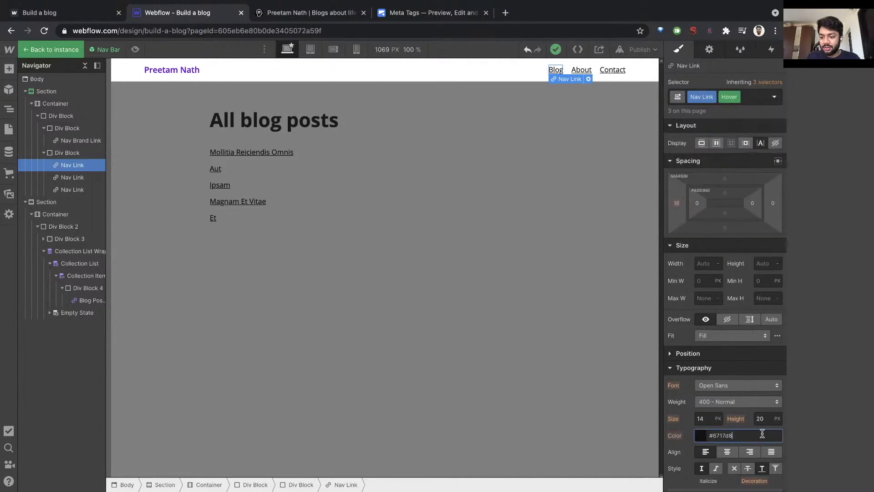
pyautogui.click(774, 97)
pyautogui.click(742, 126)
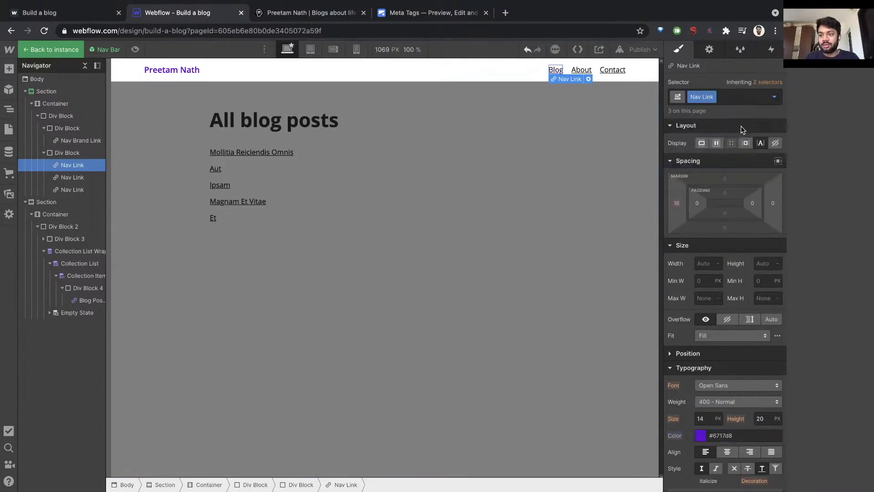
pyautogui.press('super+shift+p')
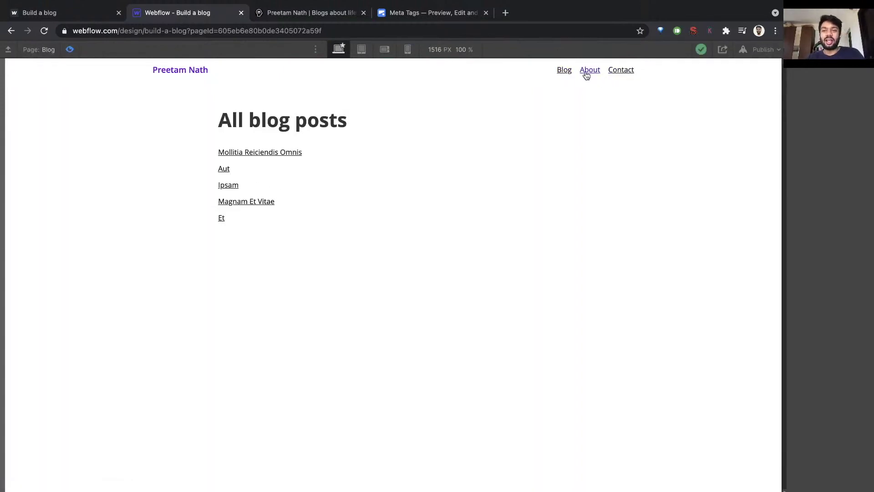
pyautogui.press('super+shift+p')
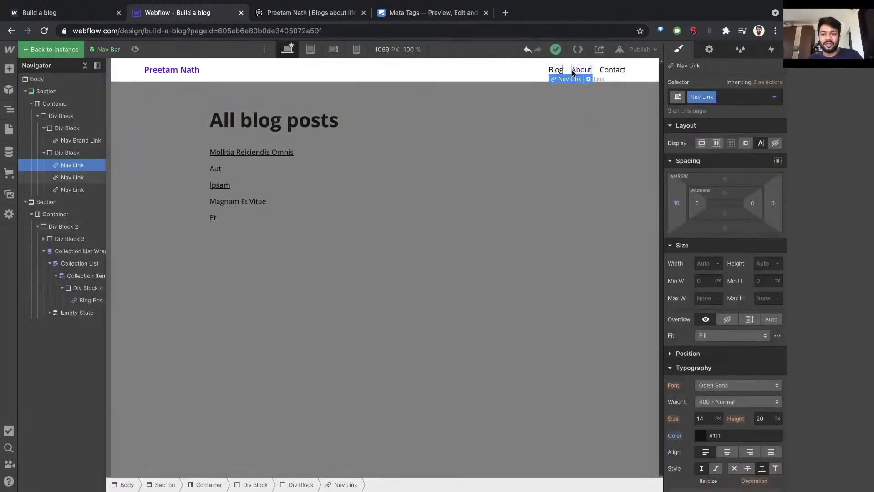
# Delete the About and Contact nav links and preview the Blog-only nav bar.
pyautogui.press('Delete')
pyautogui.press('Delete')
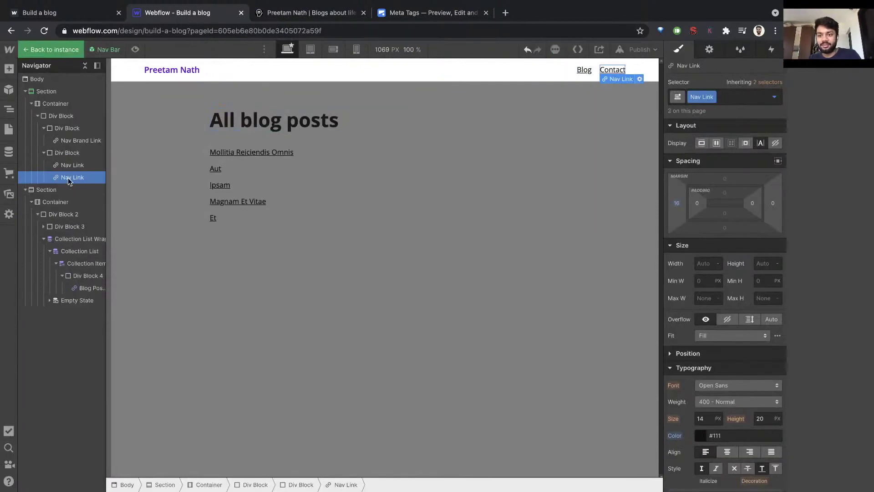
pyautogui.click(136, 50)
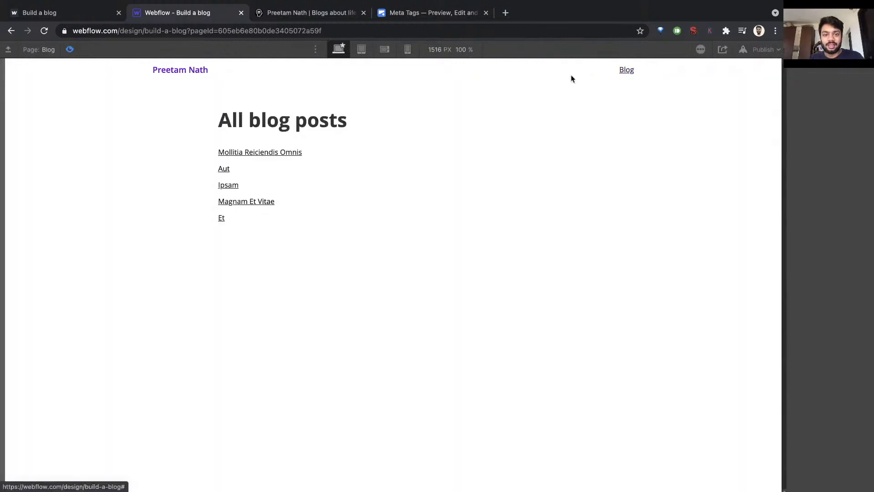
pyautogui.click(70, 50)
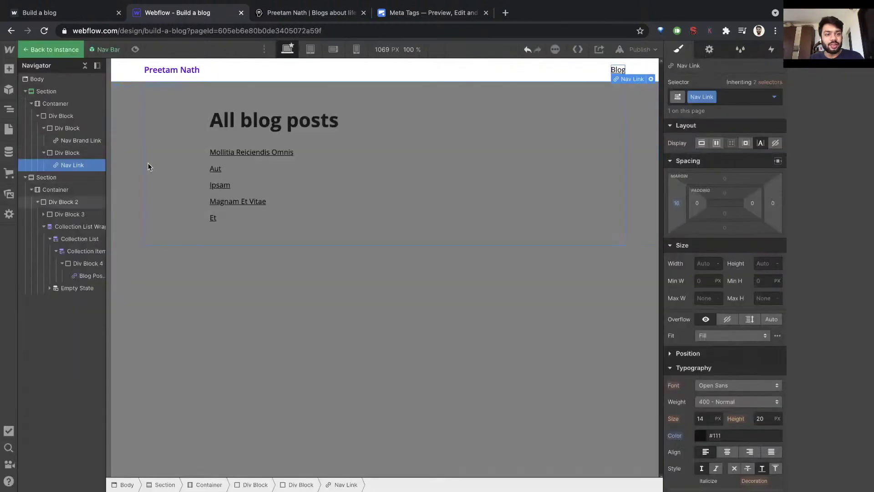
# Set the Blog nav link's type to Page with Blog as the target, then preview it.
pyautogui.click(651, 80)
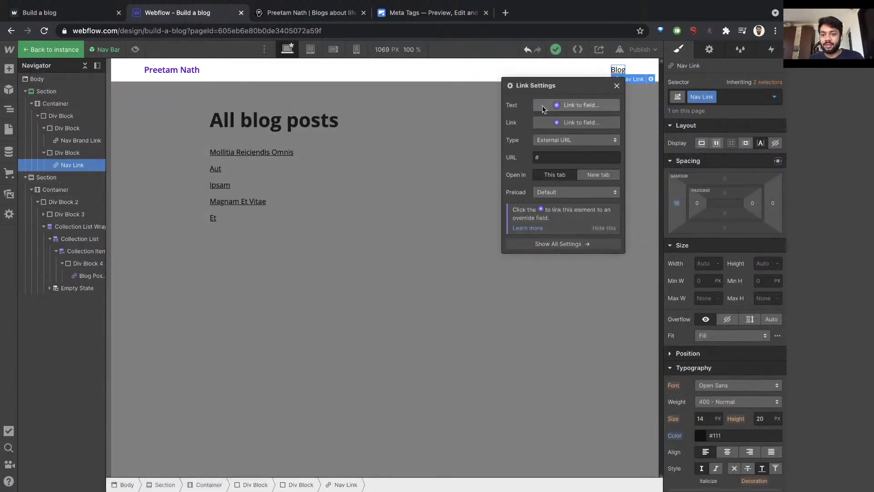
pyautogui.click(566, 142)
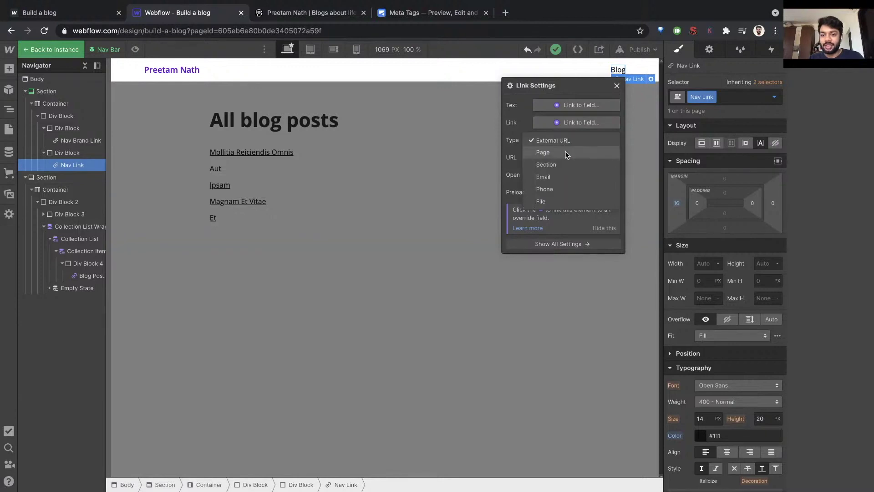
pyautogui.click(567, 153)
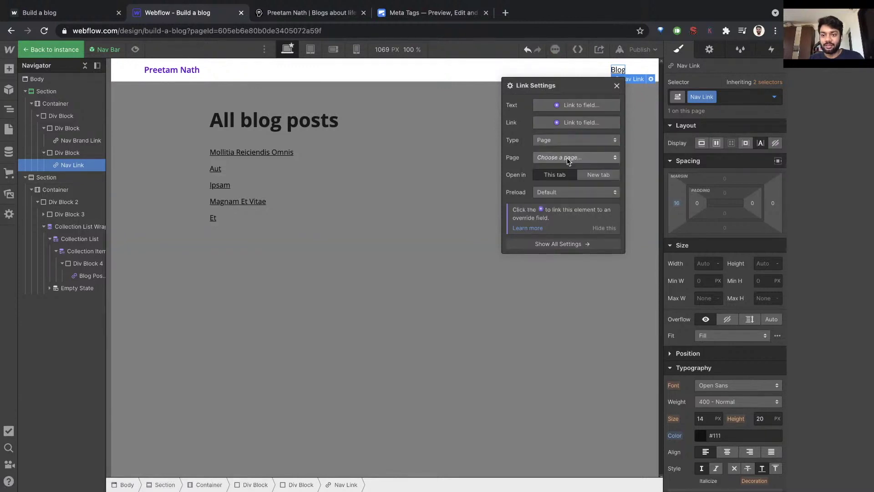
pyautogui.click(568, 159)
pyautogui.click(572, 173)
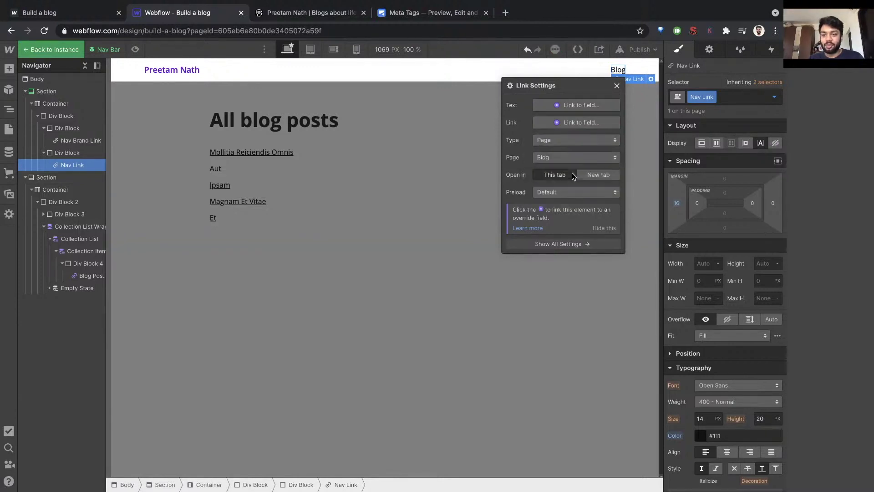
pyautogui.click(552, 159)
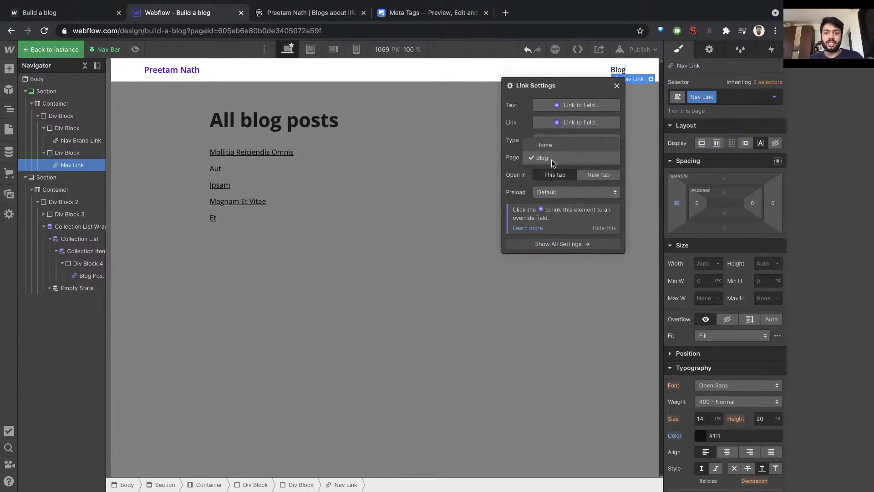
pyautogui.click(552, 159)
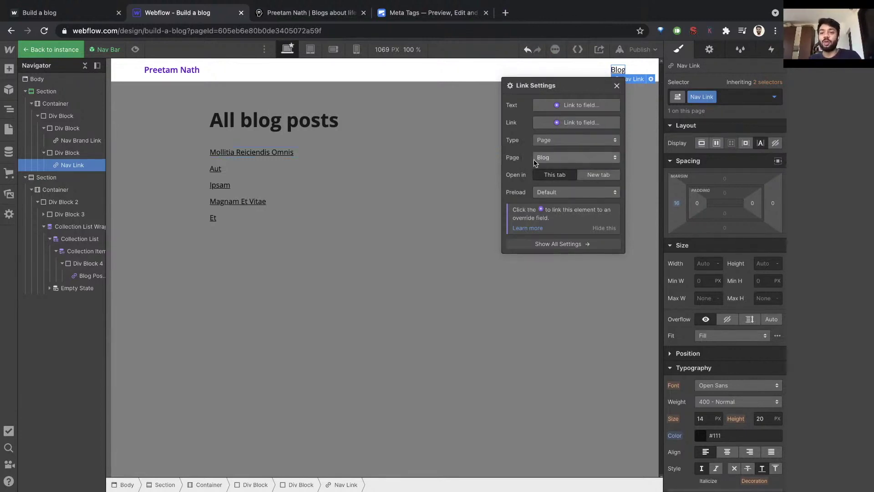
pyautogui.click(617, 86)
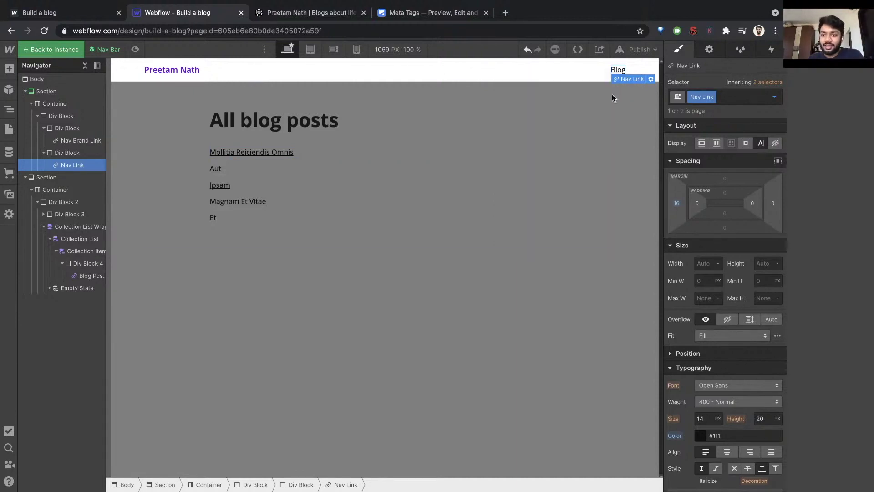
pyautogui.click(135, 50)
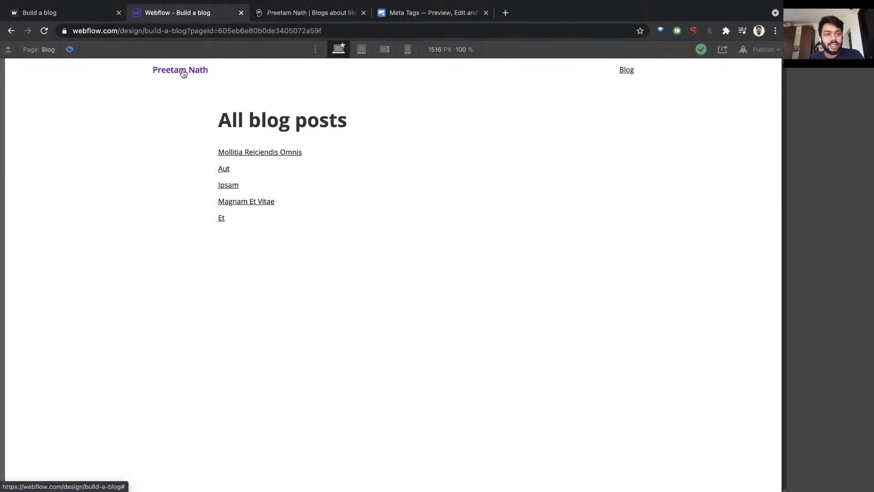
# In the shared Nav Bar symbol, link the brand name to the Home page.
pyautogui.click(627, 72)
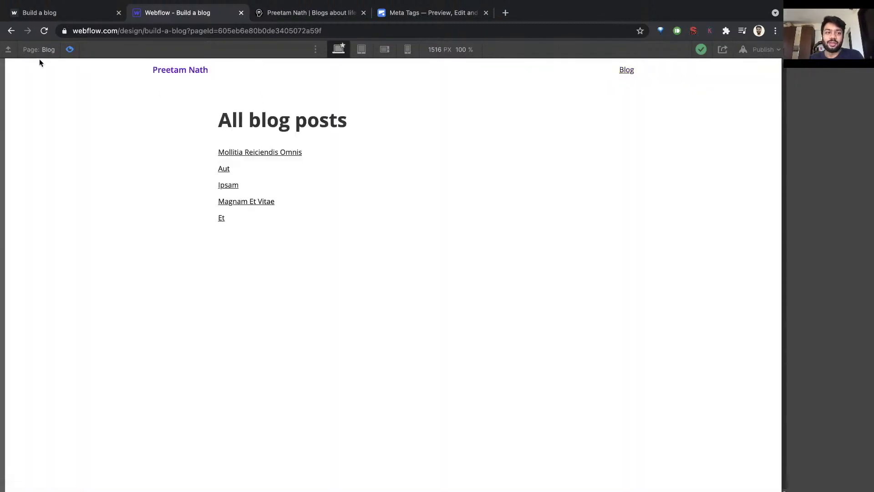
pyautogui.click(70, 49)
pyautogui.doubleClick(161, 72)
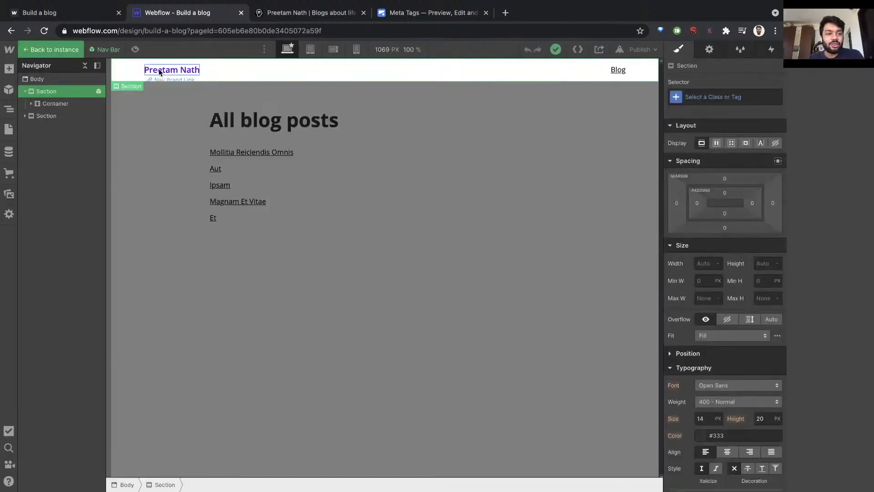
pyautogui.click(159, 72)
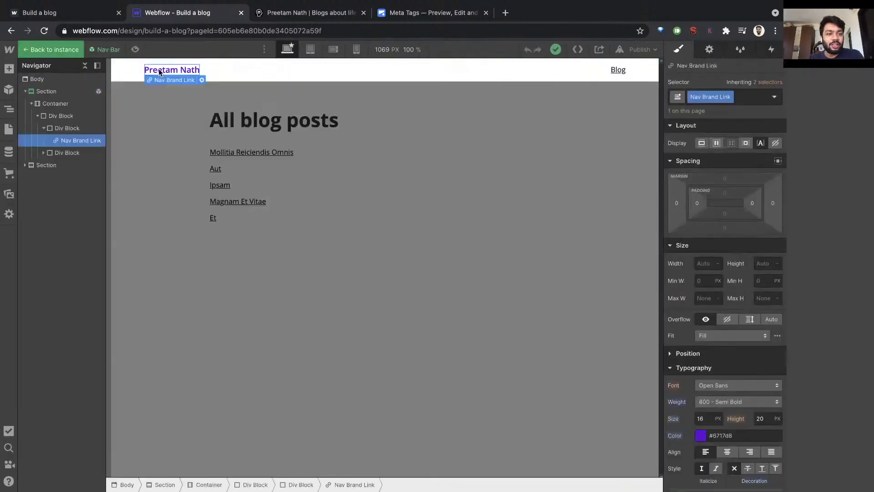
pyautogui.click(201, 81)
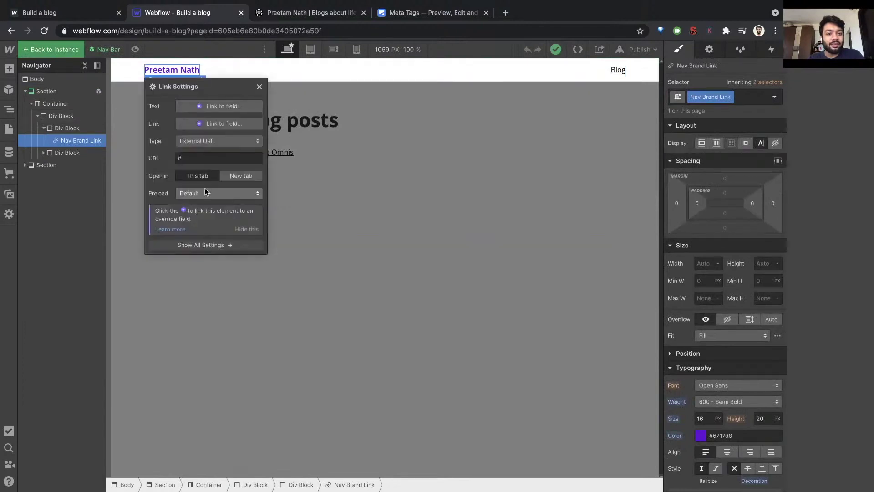
pyautogui.click(203, 142)
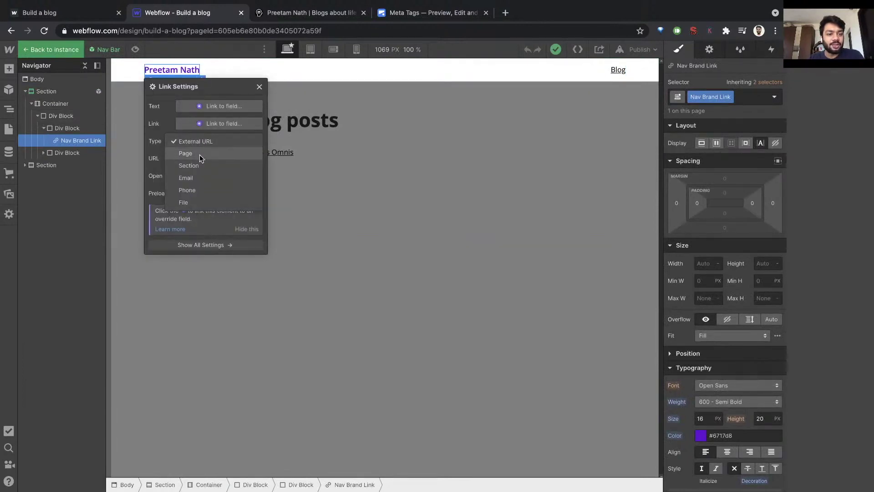
pyautogui.click(200, 153)
pyautogui.click(201, 159)
pyautogui.click(202, 164)
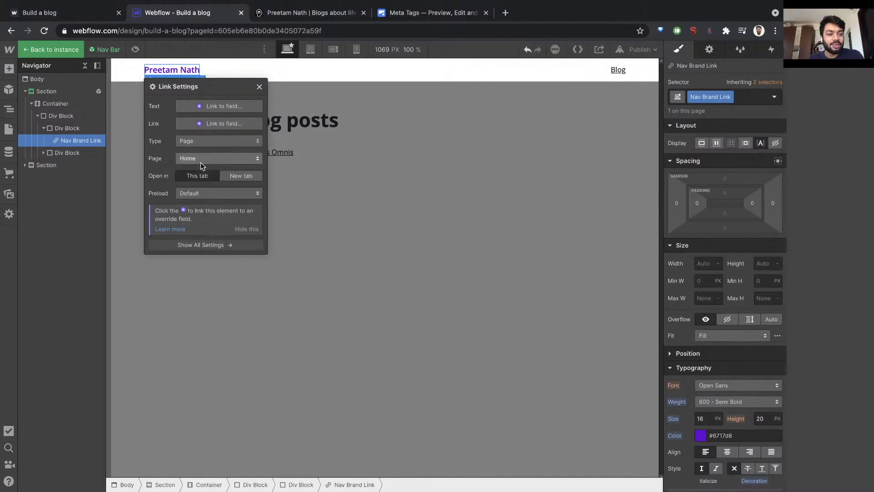
pyautogui.click(178, 76)
# In preview, test the brand link, the Blog link and the Mollitia Reiciendis Omnis post title.
pyautogui.click(134, 50)
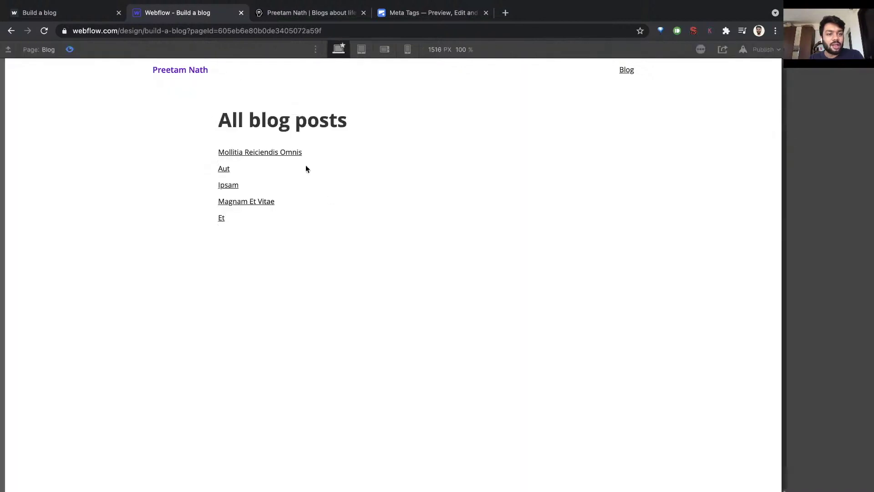
pyautogui.click(184, 73)
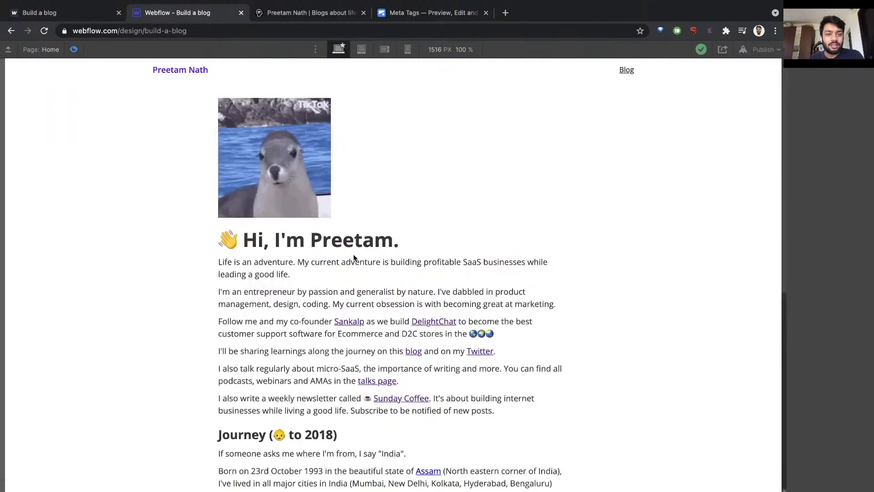
pyautogui.click(627, 69)
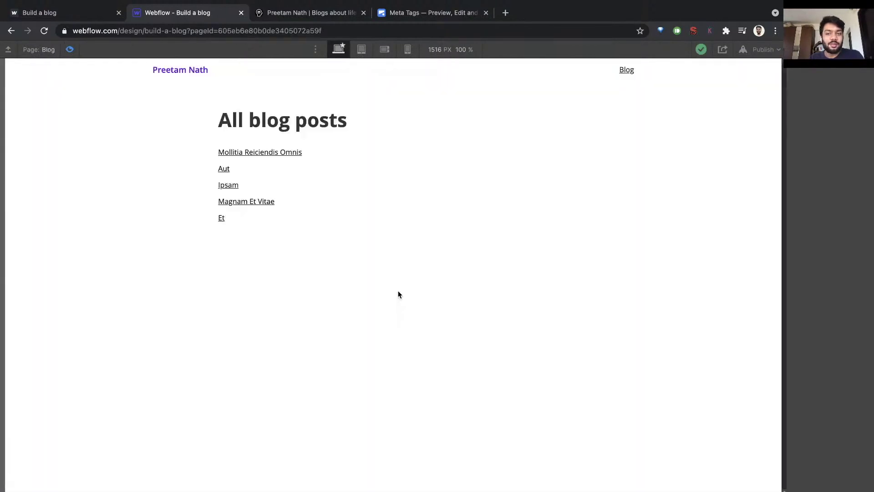
pyautogui.click(258, 152)
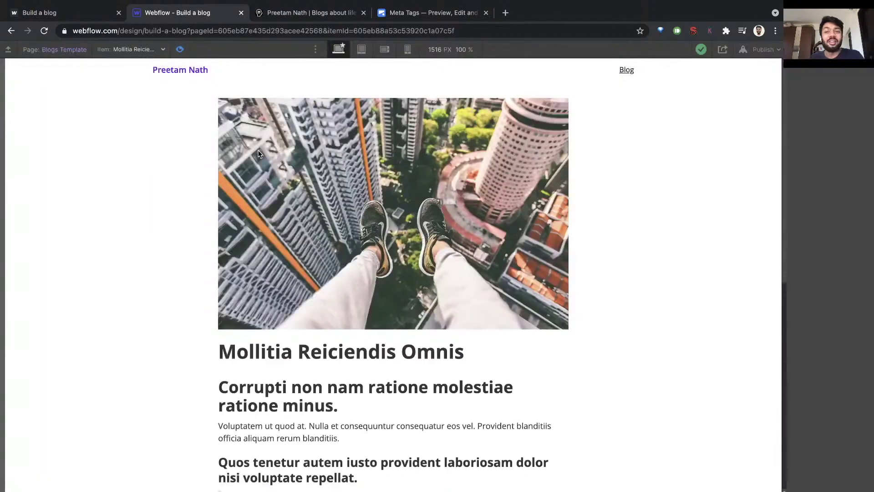
# From the post page, retest the Blog and brand links, then return to editing.
pyautogui.scroll(-9, 257, 150)
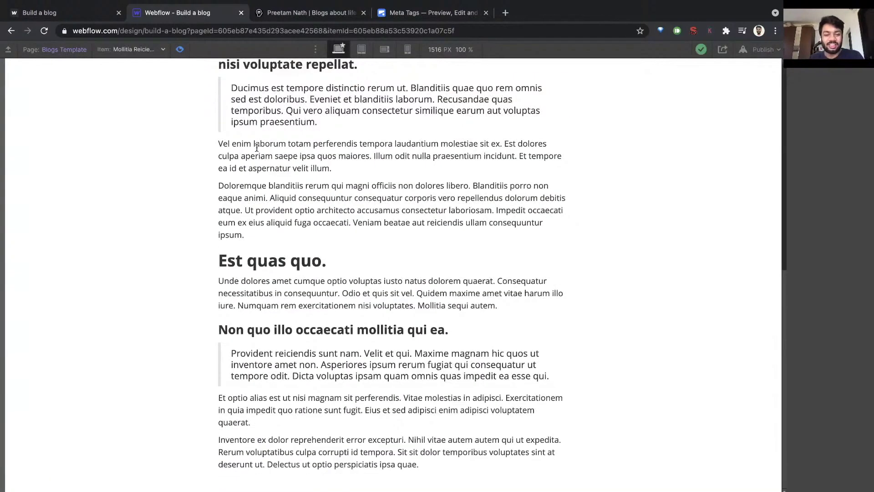
pyautogui.scroll(9, 257, 146)
pyautogui.click(627, 71)
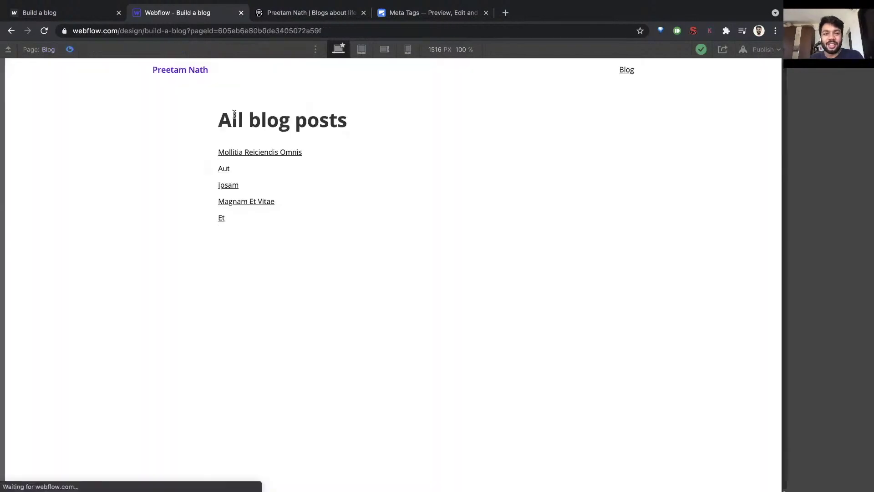
pyautogui.click(172, 72)
pyautogui.click(627, 70)
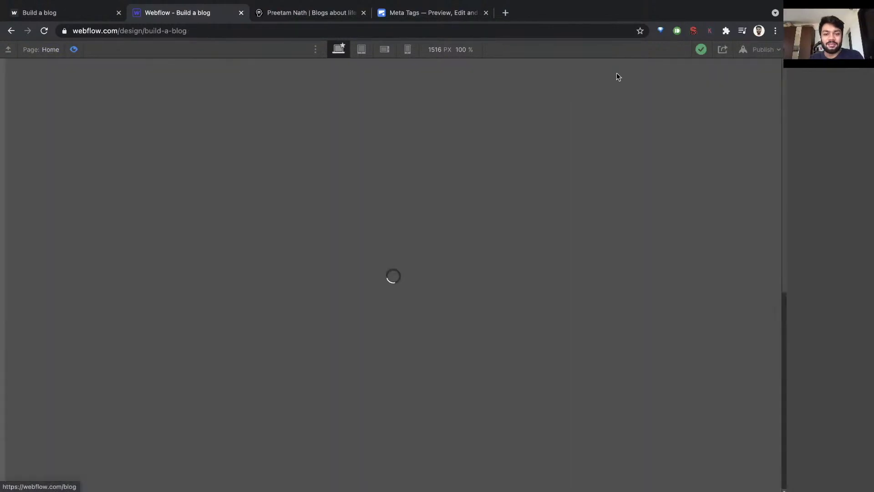
pyautogui.click(69, 49)
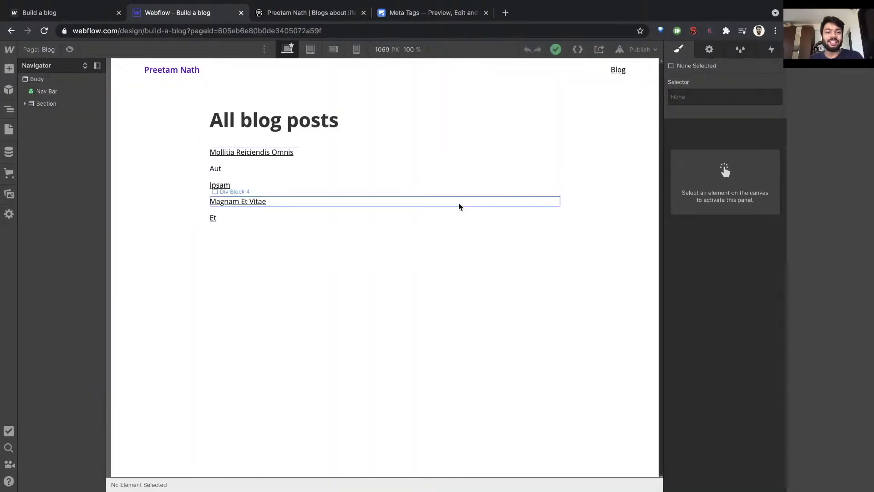